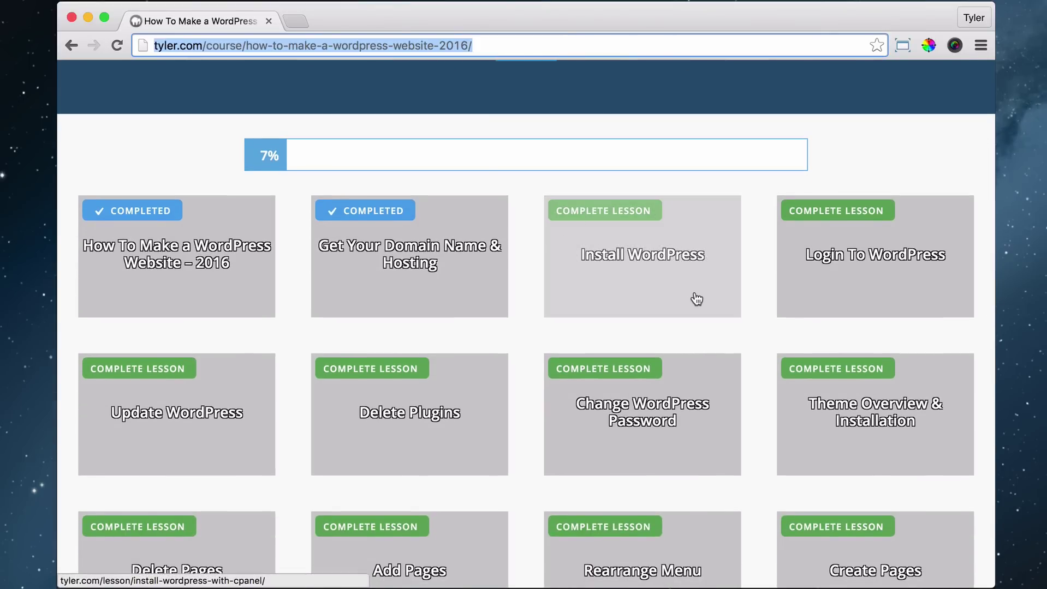
Scroll back to the top of the course page, which shows 7% progress
{"action": "scroll", "coordinate": [697, 299], "scroll_direction": "up", "scroll_amount": 3}
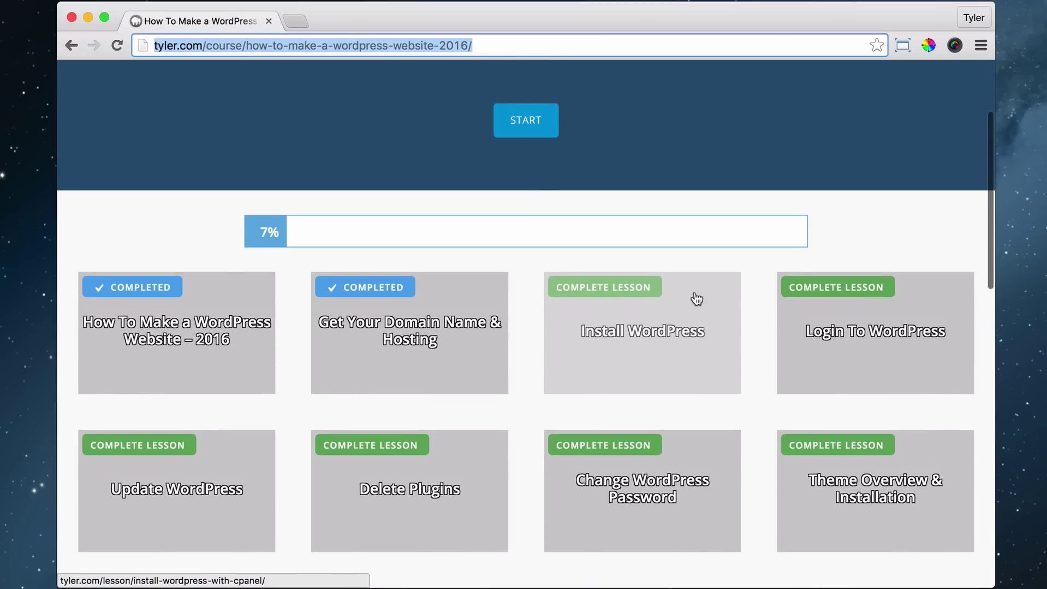
{"action": "scroll", "coordinate": [694, 302], "scroll_direction": "up", "scroll_amount": 4}
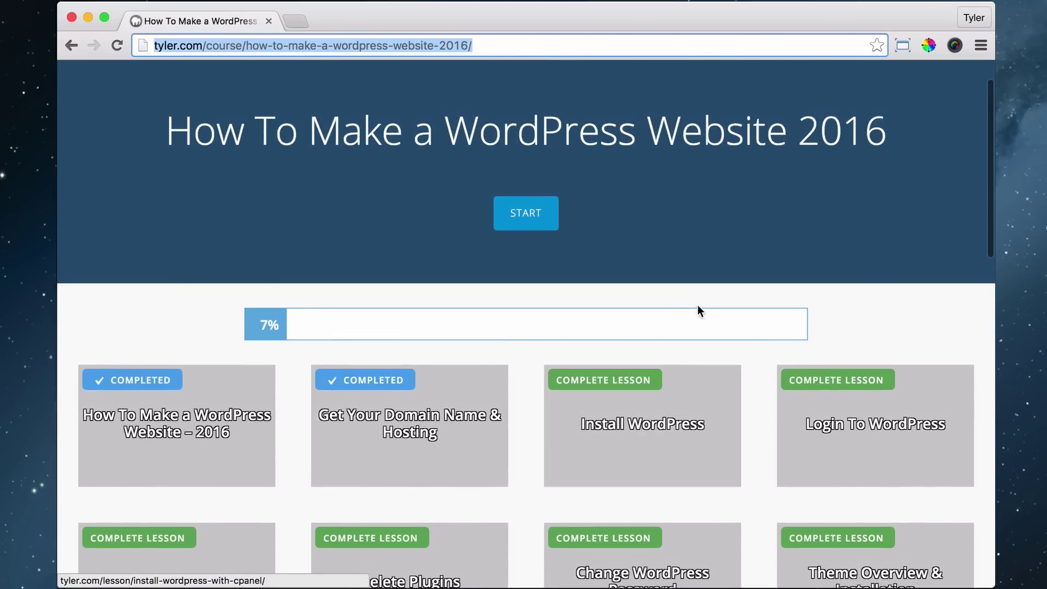
Minimize the course window and load gmail.com in place of the HostGator welcome page
{"action": "left_click", "coordinate": [88, 17]}
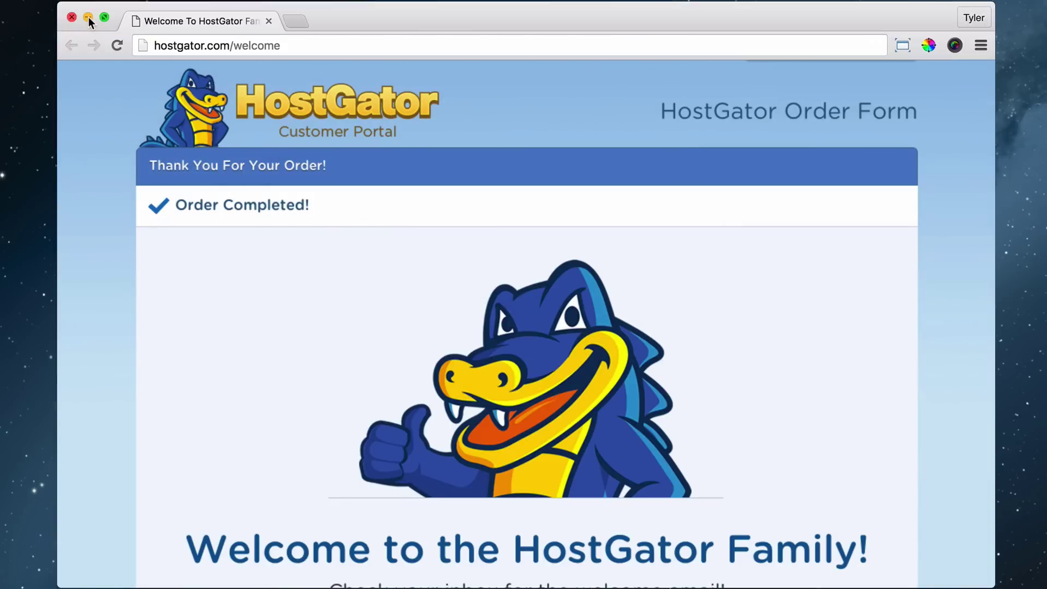
{"action": "left_click", "coordinate": [307, 46]}
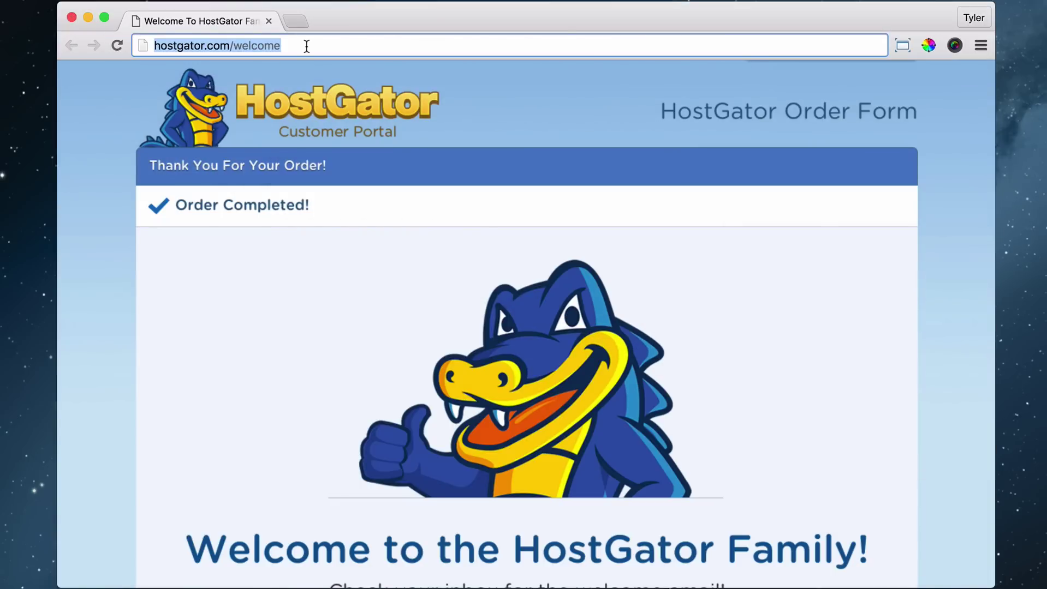
{"action": "type", "text": "gmail.com"}
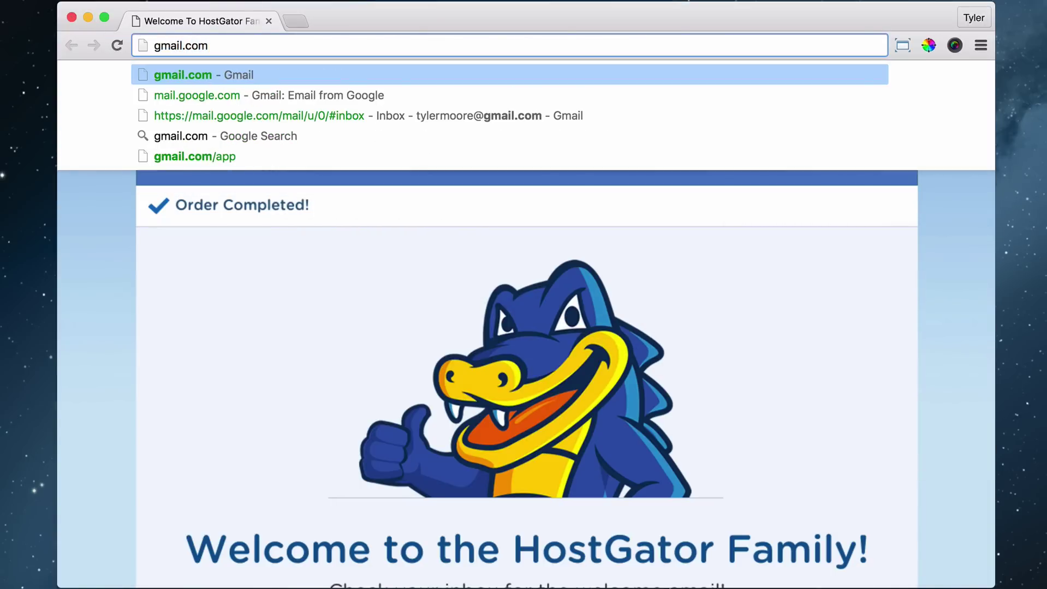
{"action": "key", "text": "Return"}
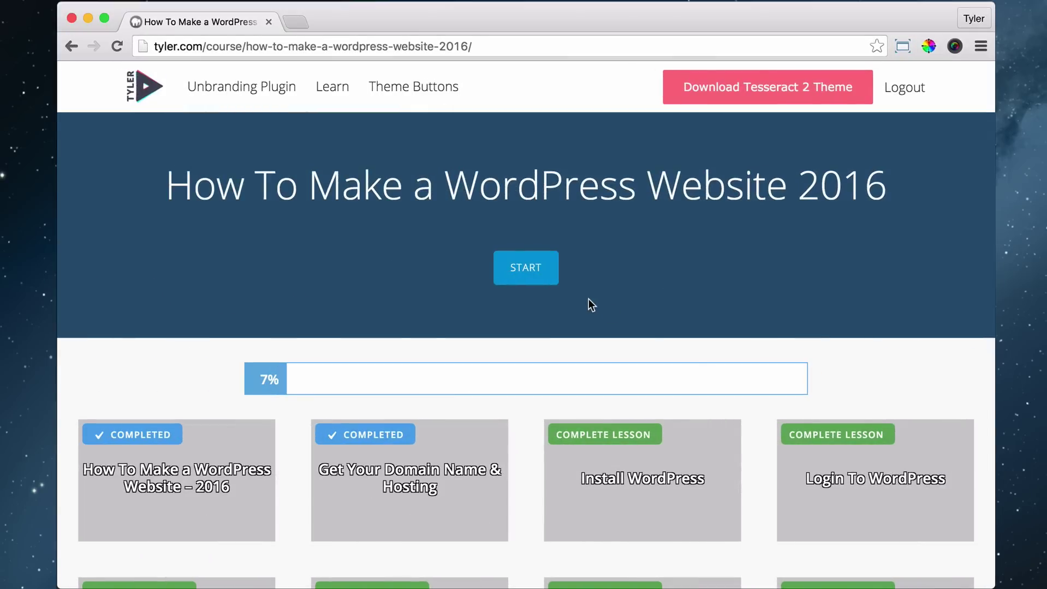
Open the Install WordPress lesson and scroll down to its Main Points list
{"action": "scroll", "coordinate": [499, 180], "scroll_direction": "down", "scroll_amount": 3}
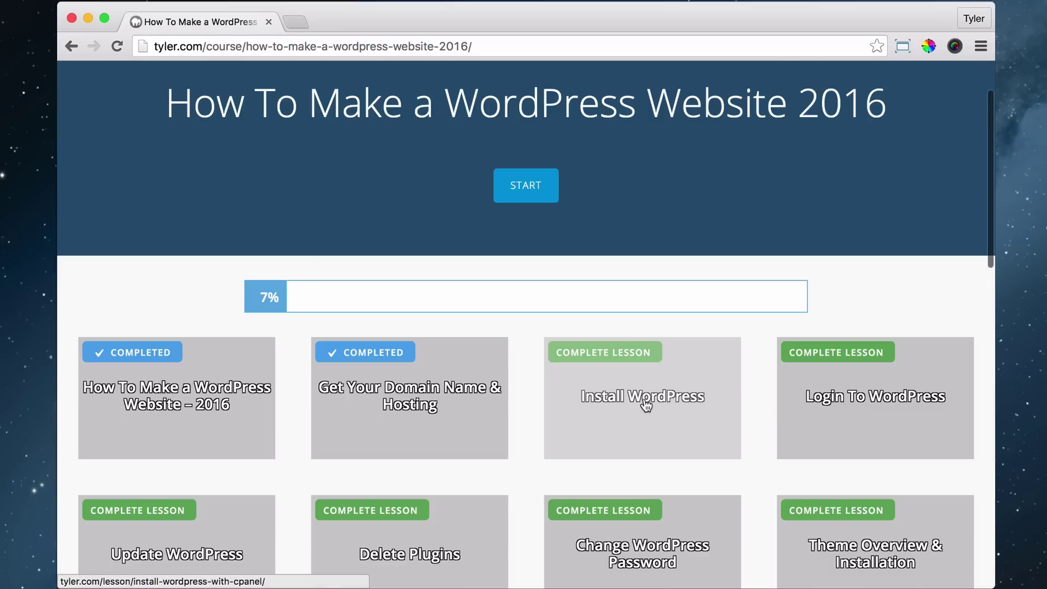
{"action": "left_click", "coordinate": [650, 405]}
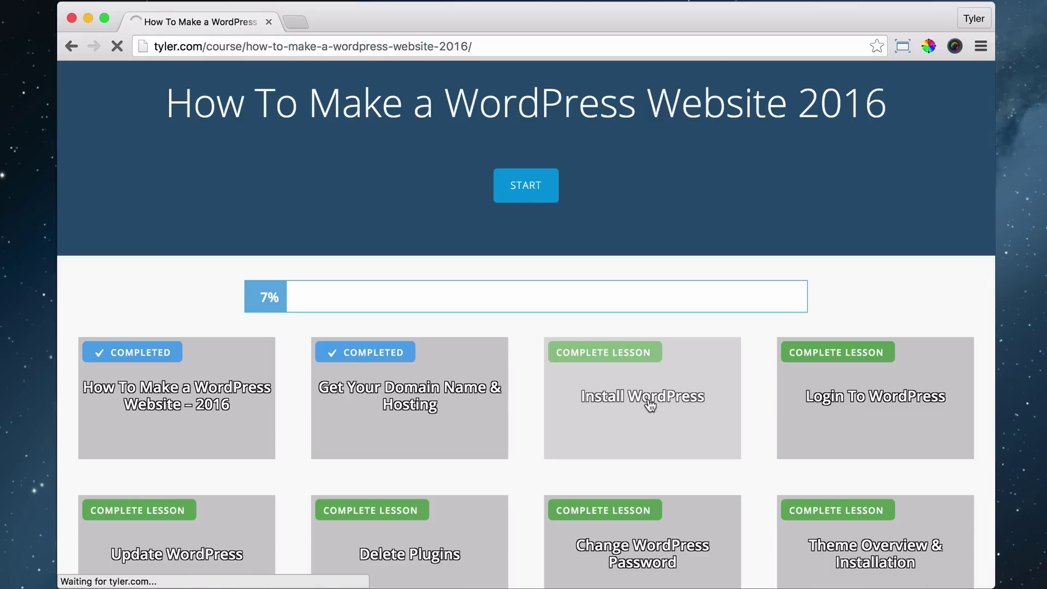
{"action": "scroll", "coordinate": [694, 247], "scroll_direction": "down", "scroll_amount": 5}
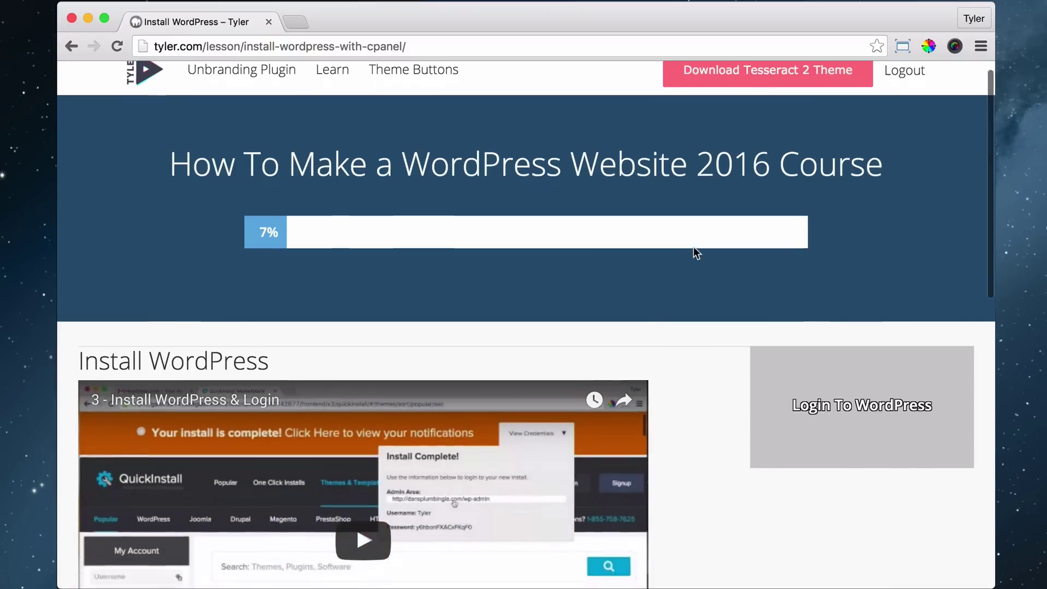
{"action": "scroll", "coordinate": [693, 248], "scroll_direction": "down", "scroll_amount": 5}
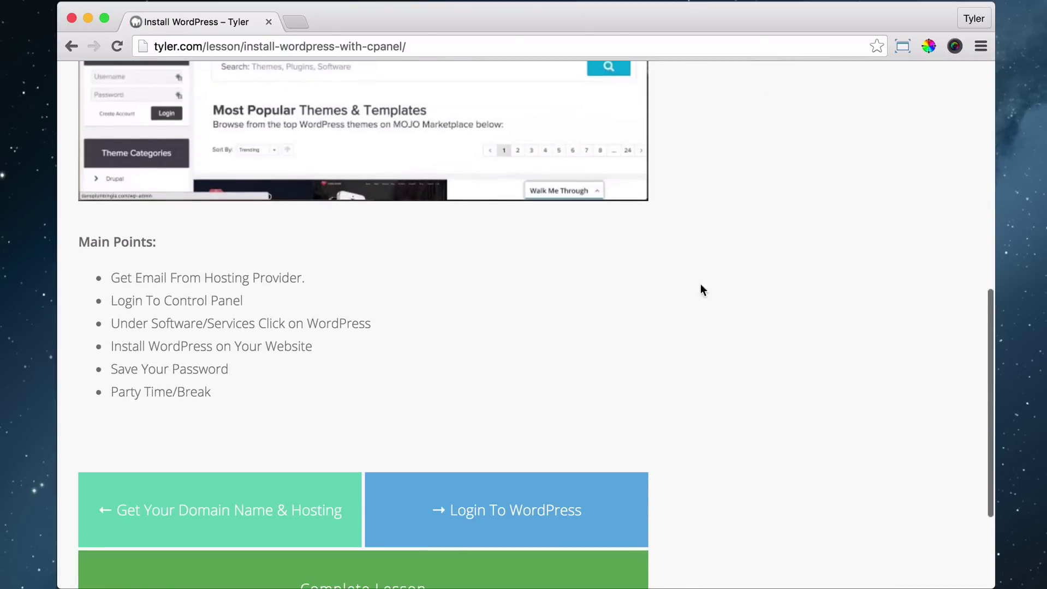
Highlight each Main Point in turn: Get Email, Login To Control Panel, WordPress, Save Password, Party Time
{"action": "left_click_drag", "start_coordinate": [114, 278], "coordinate": [280, 282]}
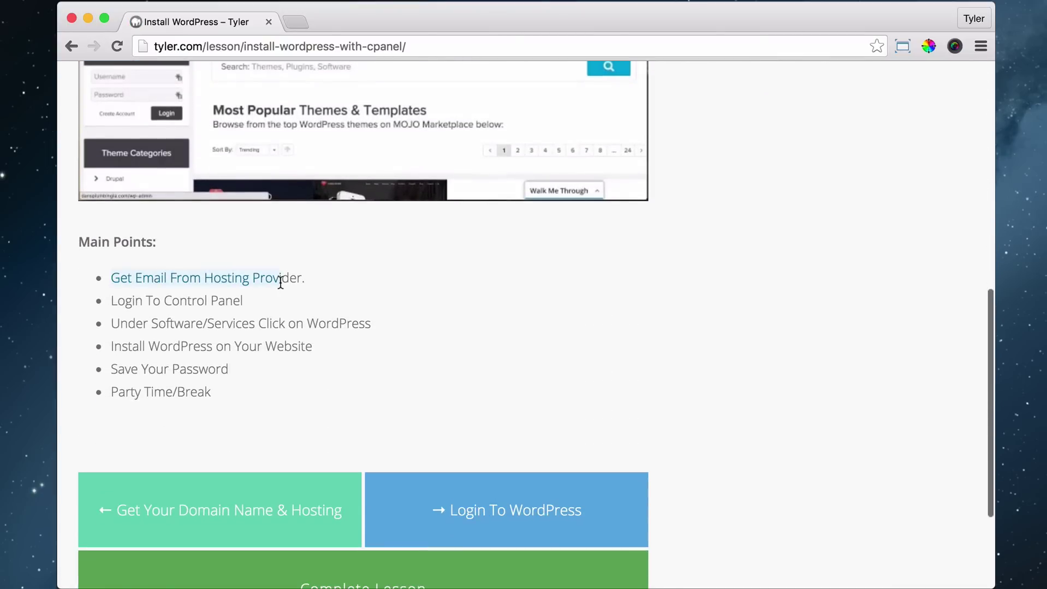
{"action": "left_click", "coordinate": [274, 283]}
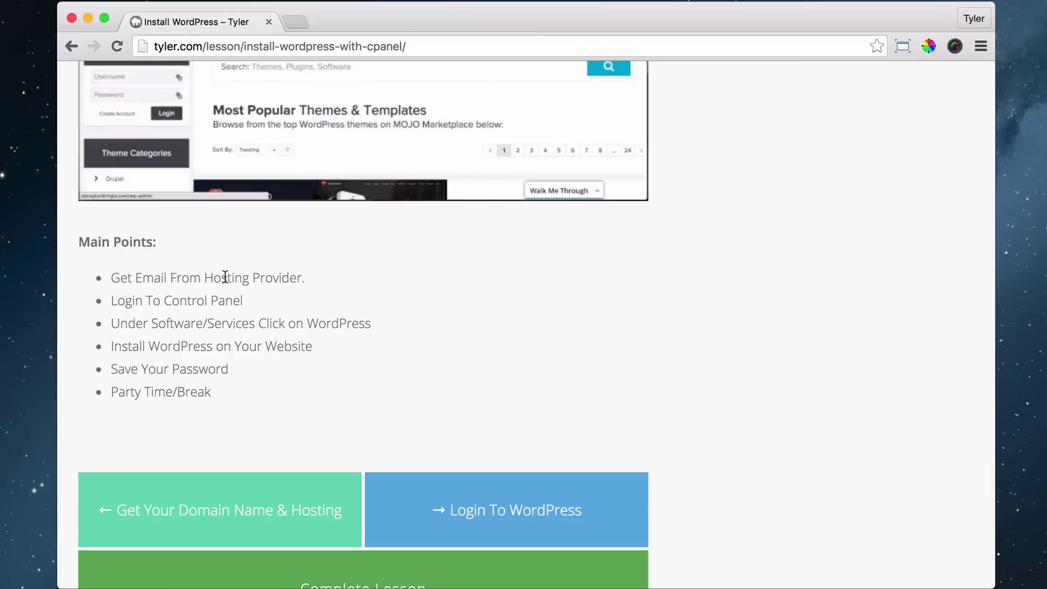
{"action": "left_click_drag", "start_coordinate": [119, 301], "coordinate": [245, 299]}
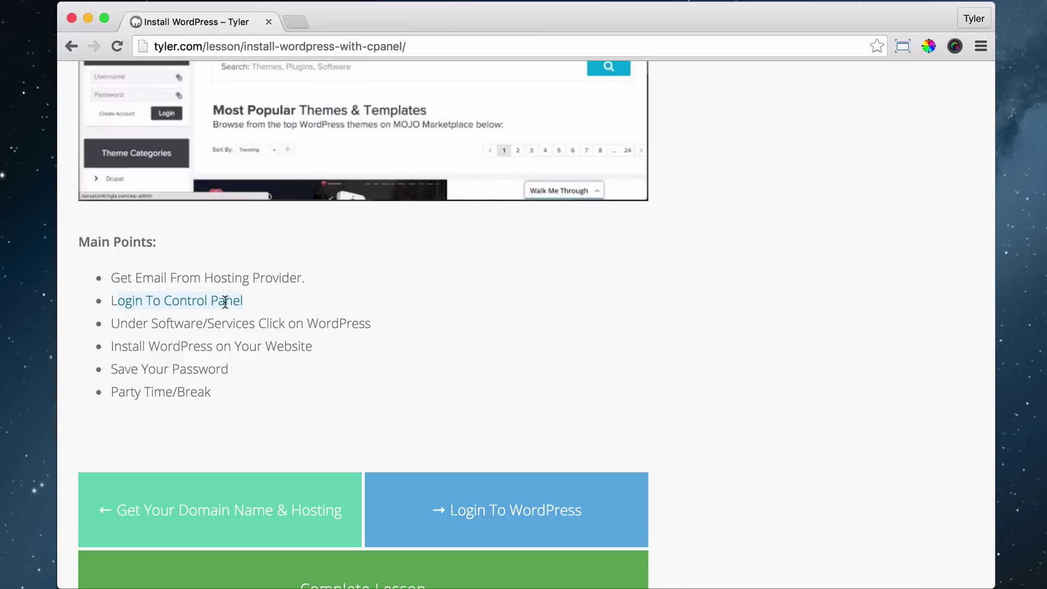
{"action": "left_click", "coordinate": [225, 302]}
{"action": "scroll", "coordinate": [225, 302], "scroll_direction": "down", "scroll_amount": 1}
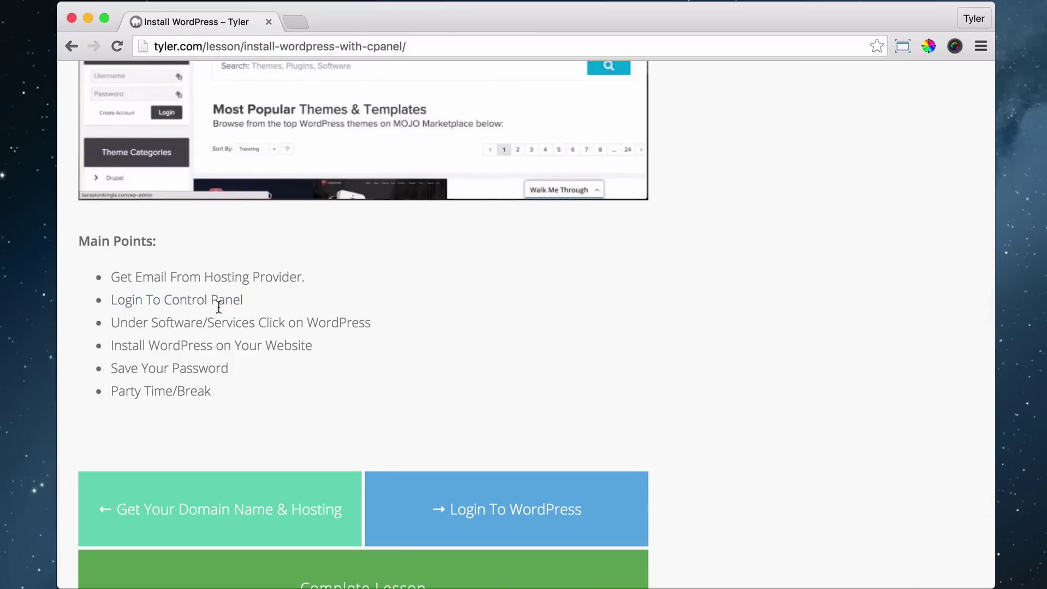
{"action": "left_click_drag", "start_coordinate": [117, 323], "coordinate": [313, 346]}
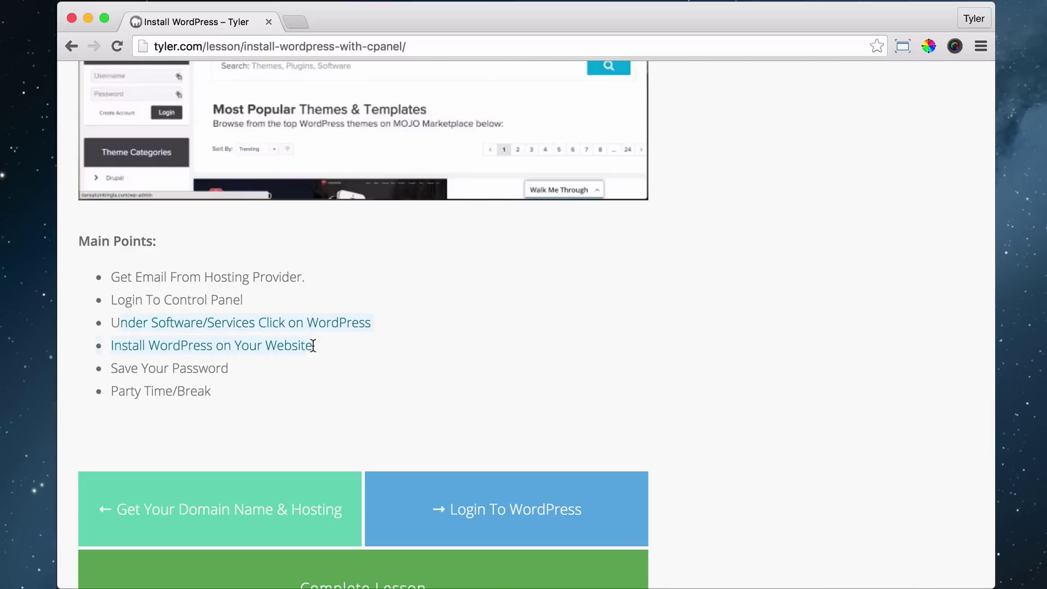
{"action": "left_click_drag", "start_coordinate": [128, 368], "coordinate": [218, 370]}
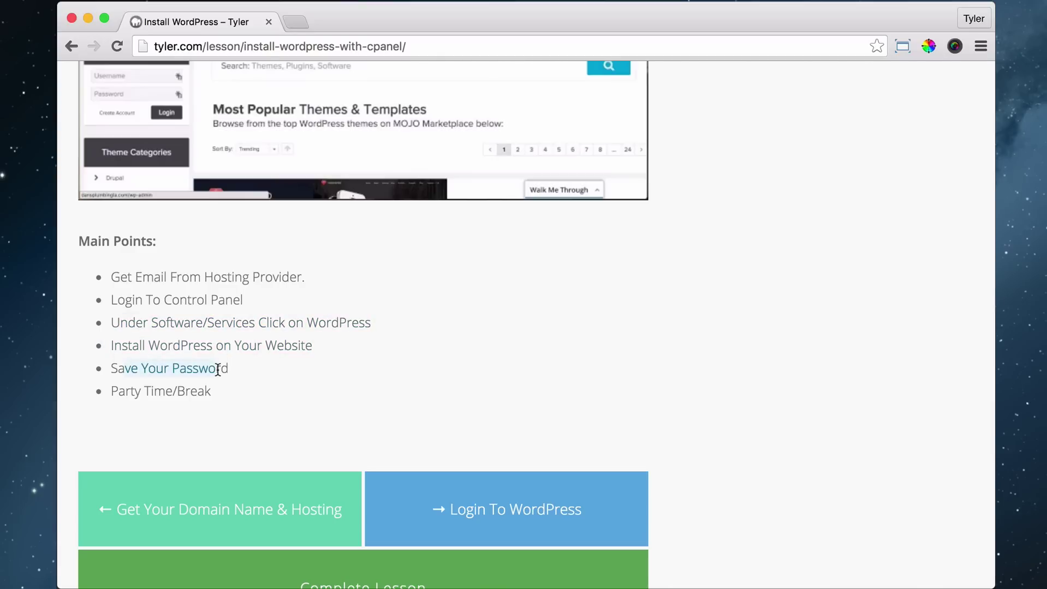
{"action": "left_click_drag", "start_coordinate": [125, 392], "coordinate": [206, 393]}
{"action": "left_click", "coordinate": [206, 394]}
{"action": "scroll", "coordinate": [207, 392], "scroll_direction": "down", "scroll_amount": 1}
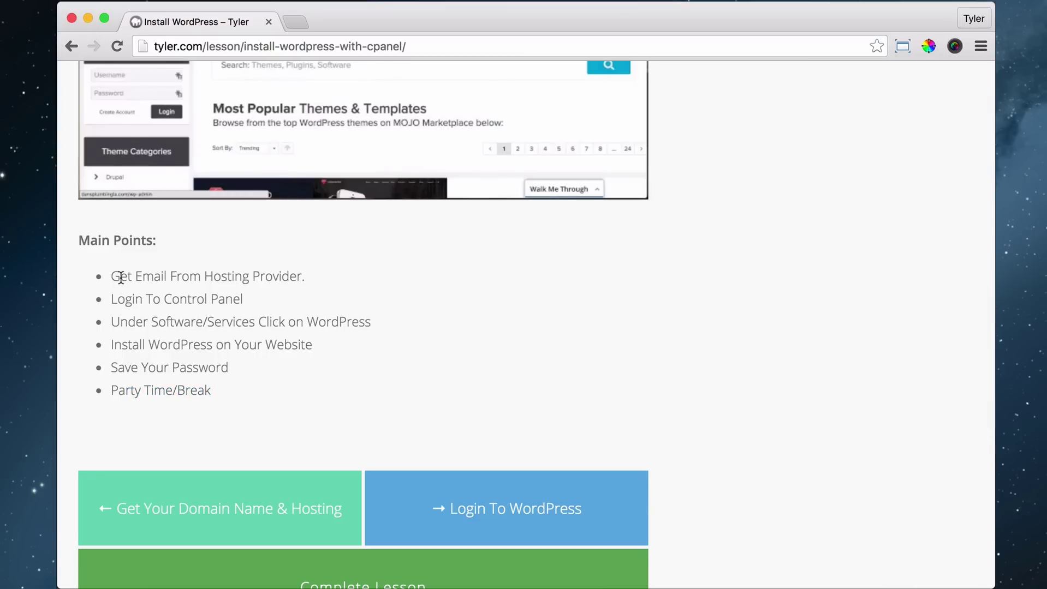
{"action": "left_click_drag", "start_coordinate": [119, 275], "coordinate": [291, 274]}
{"action": "left_click", "coordinate": [227, 280]}
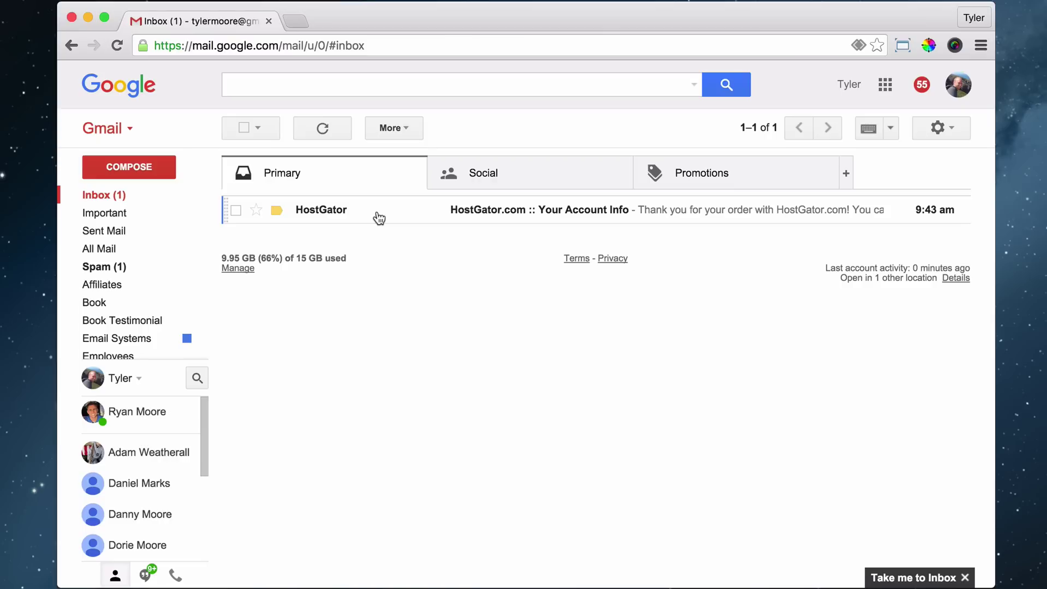
Open the HostGator.com :: Your Account Info email and scroll through its Hatchling plan details
{"action": "left_click", "coordinate": [379, 217]}
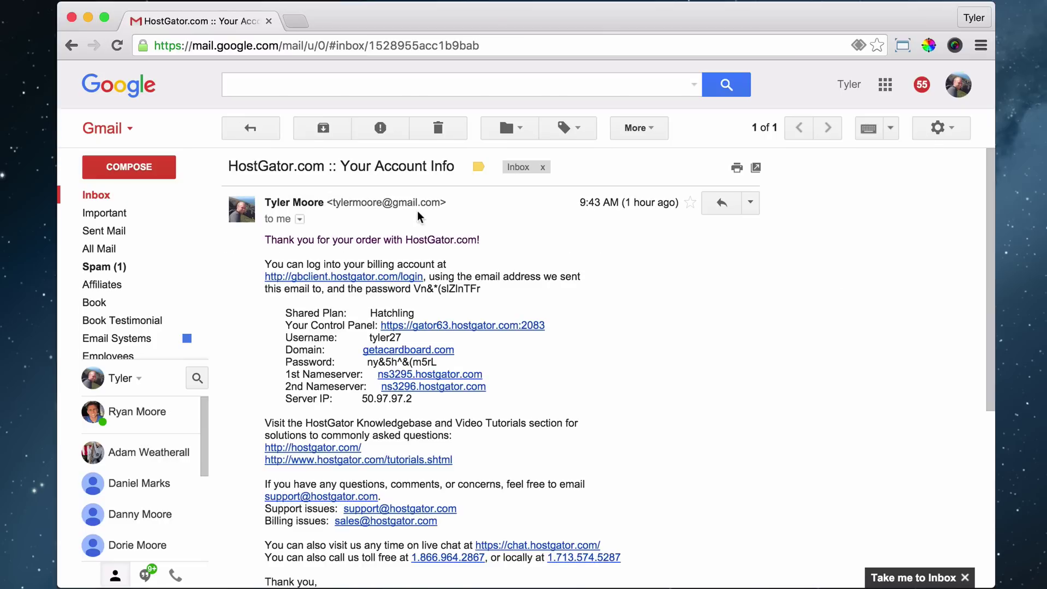
{"action": "scroll", "coordinate": [604, 298], "scroll_direction": "down", "scroll_amount": 3}
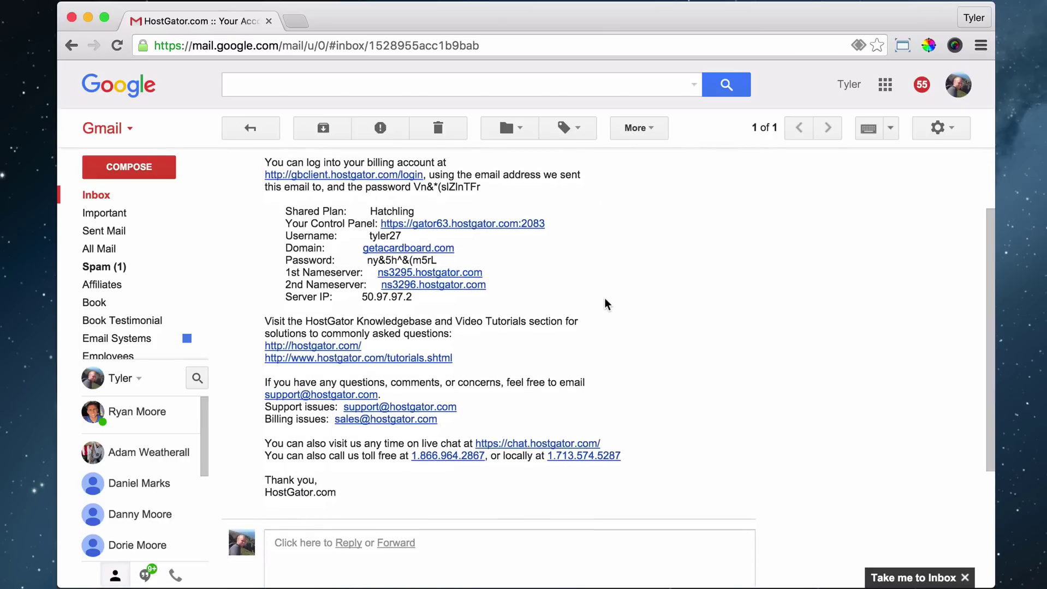
{"action": "scroll", "coordinate": [604, 284], "scroll_direction": "up", "scroll_amount": 3}
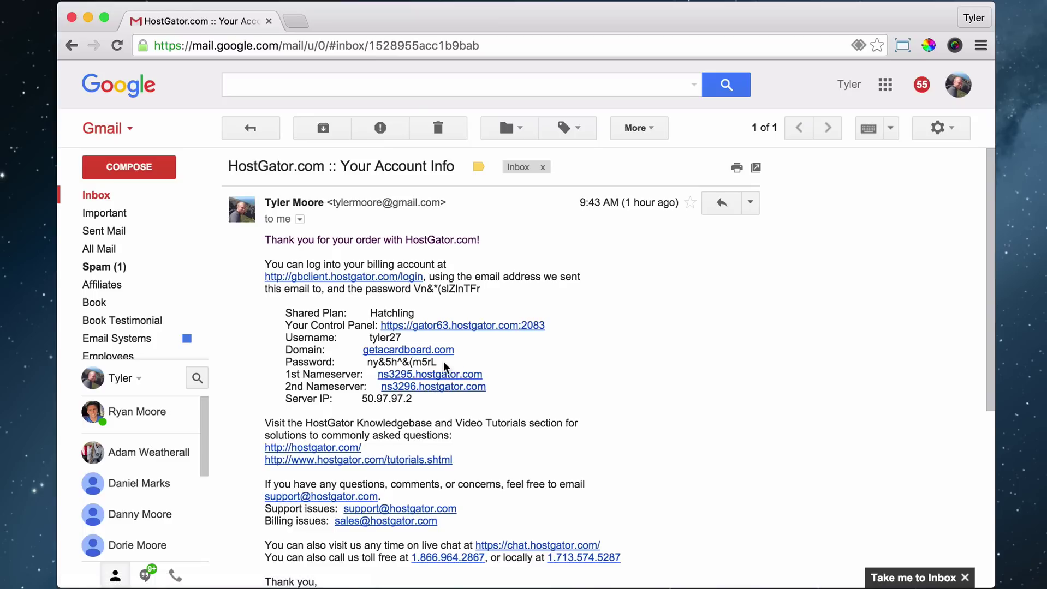
{"action": "scroll", "coordinate": [443, 363], "scroll_direction": "down", "scroll_amount": 2}
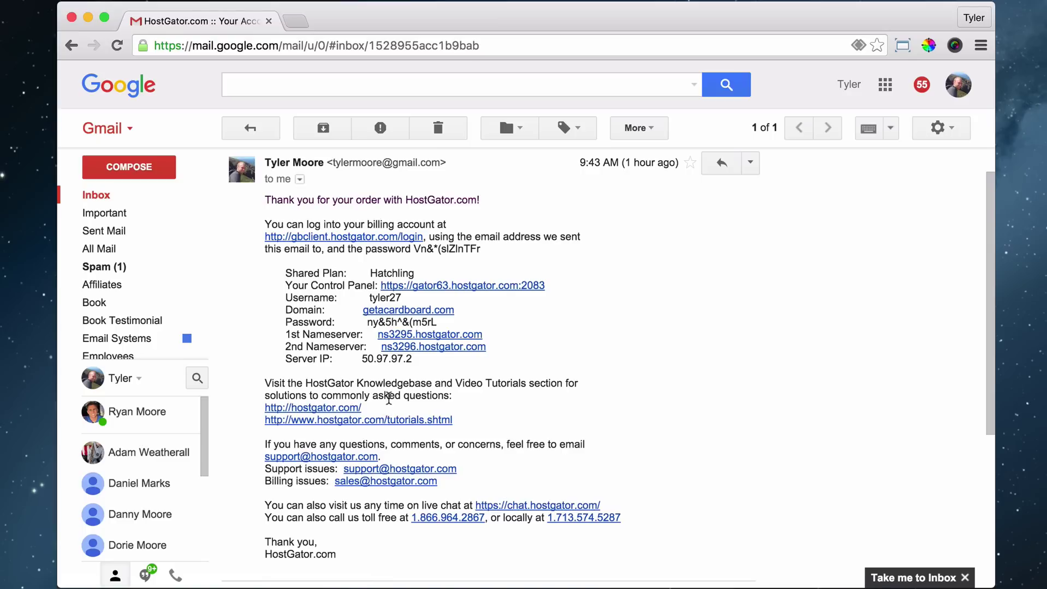
{"action": "scroll", "coordinate": [436, 379], "scroll_direction": "up", "scroll_amount": 2}
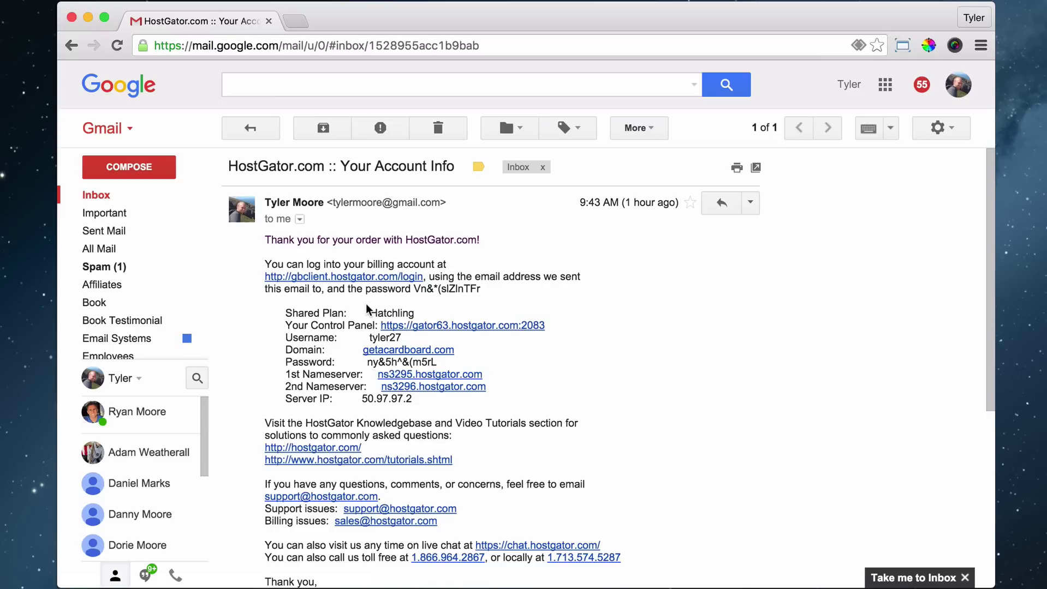
Highlight the 'Your Control Panel' line in the email
{"action": "left_click_drag", "start_coordinate": [285, 323], "coordinate": [376, 323]}
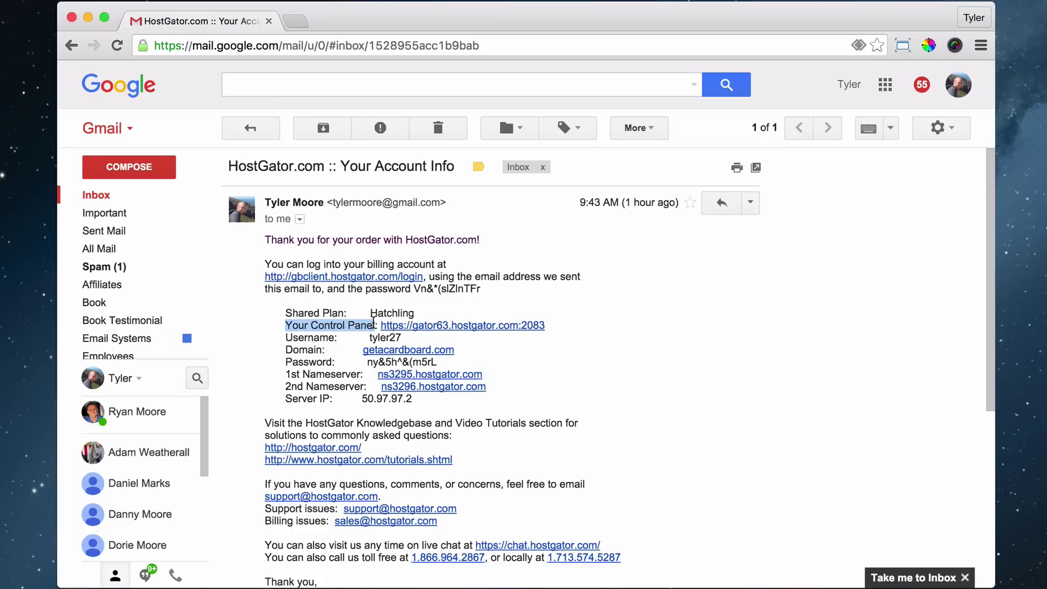
{"action": "left_click", "coordinate": [359, 322]}
{"action": "left_click_drag", "start_coordinate": [375, 323], "coordinate": [283, 324]}
{"action": "left_click", "coordinate": [283, 324]}
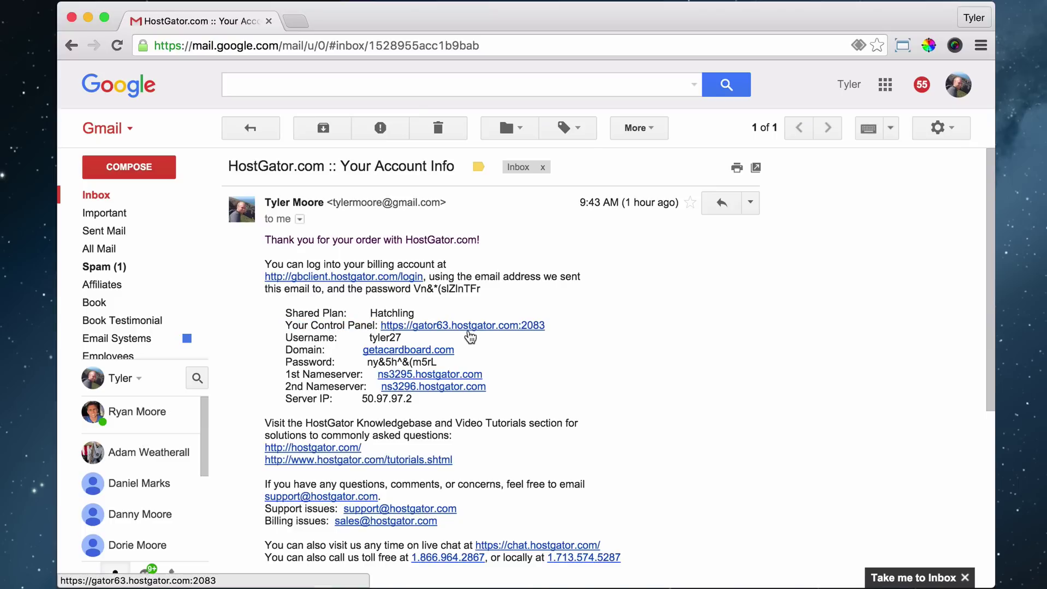
Open the control panel link in a new tab and reload the cPanel login page
{"action": "left_click", "coordinate": [445, 325]}
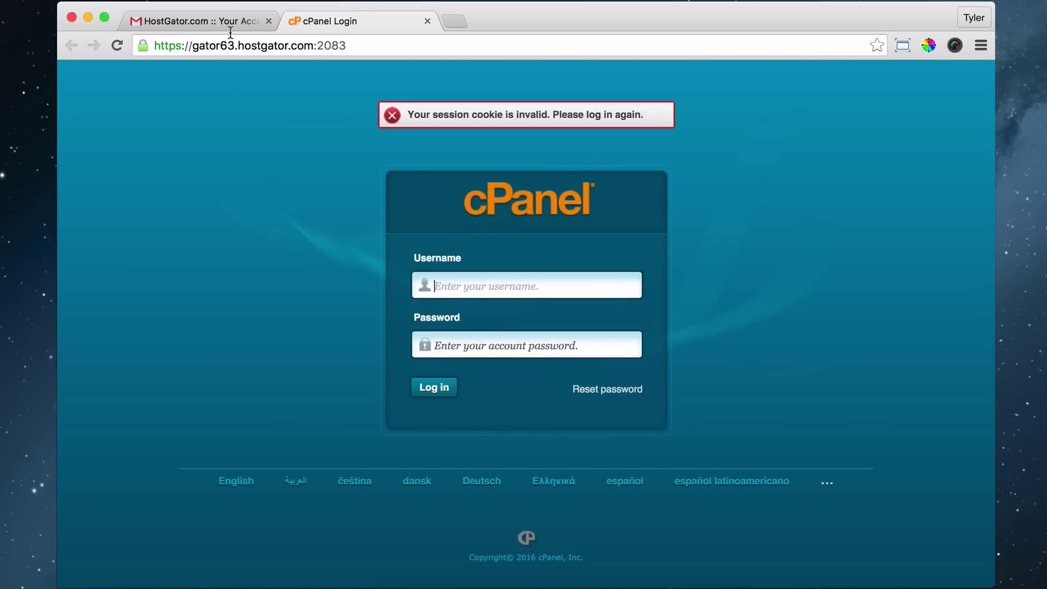
{"action": "left_click", "coordinate": [340, 45]}
{"action": "key", "text": "Return"}
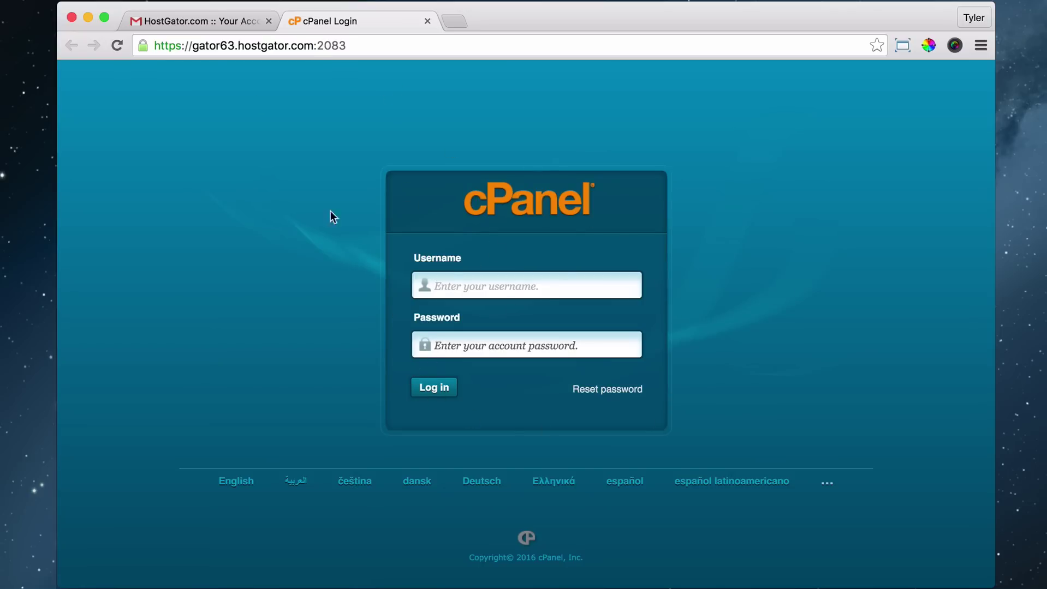
Copy the account username from the email into the cPanel Username field
{"action": "left_click", "coordinate": [206, 24]}
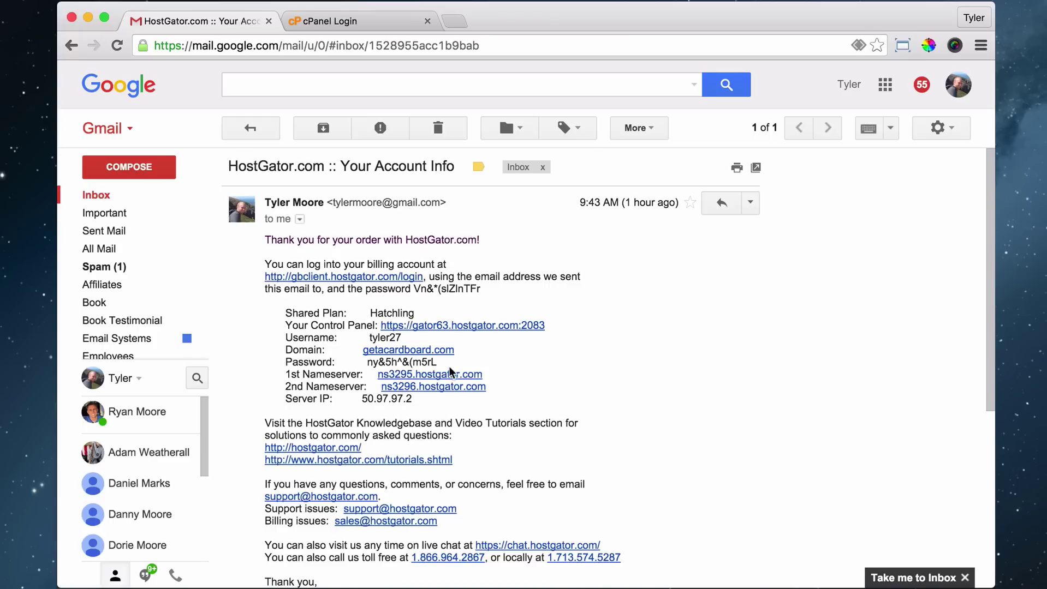
{"action": "left_click_drag", "start_coordinate": [370, 338], "coordinate": [409, 338]}
{"action": "right_click", "coordinate": [389, 336]}
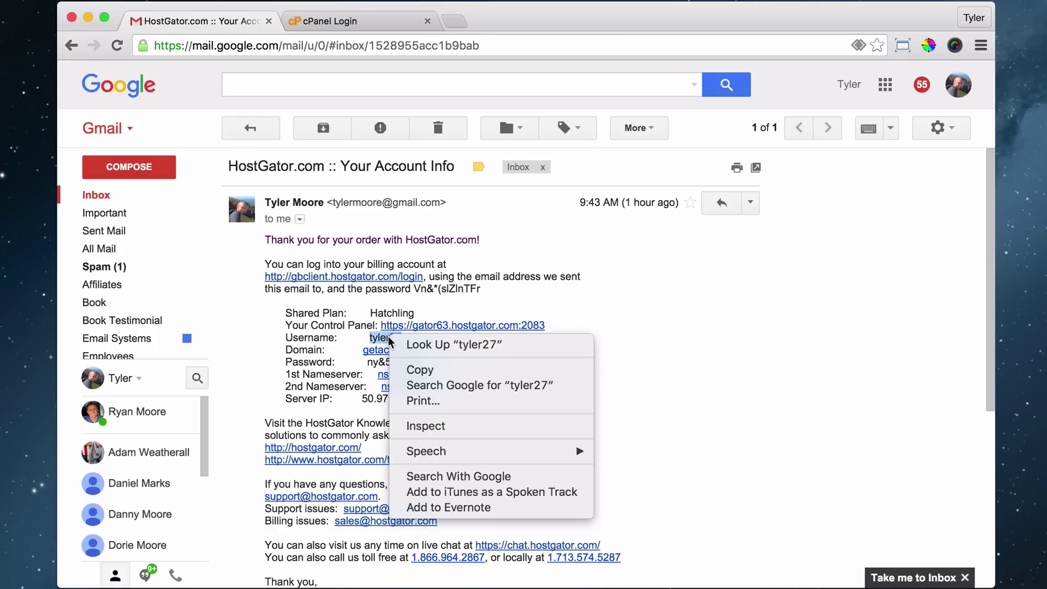
{"action": "left_click", "coordinate": [438, 367]}
{"action": "left_click", "coordinate": [360, 21]}
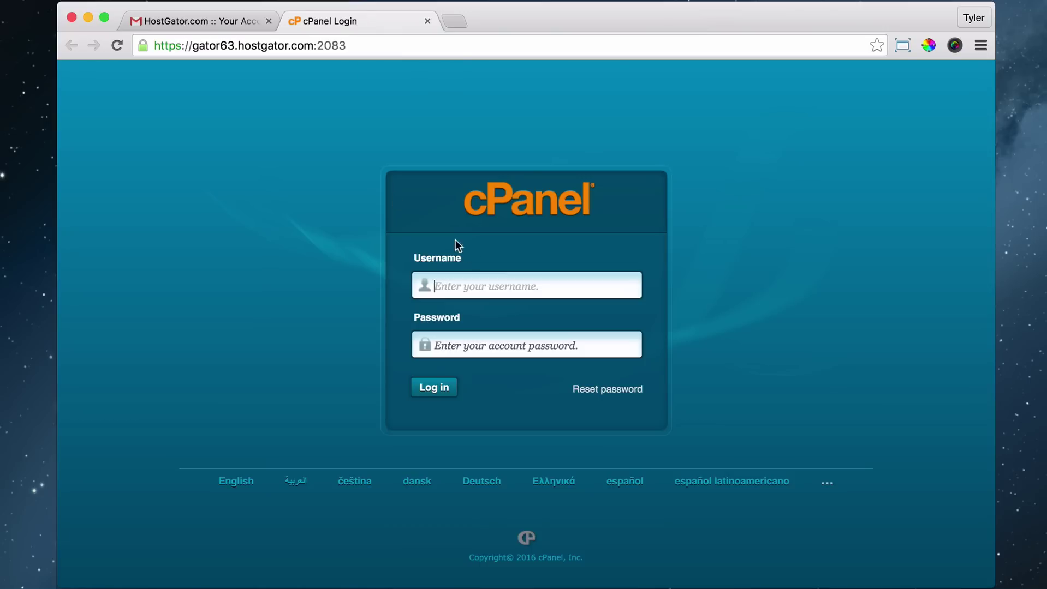
{"action": "right_click", "coordinate": [457, 286]}
{"action": "left_click", "coordinate": [499, 364]}
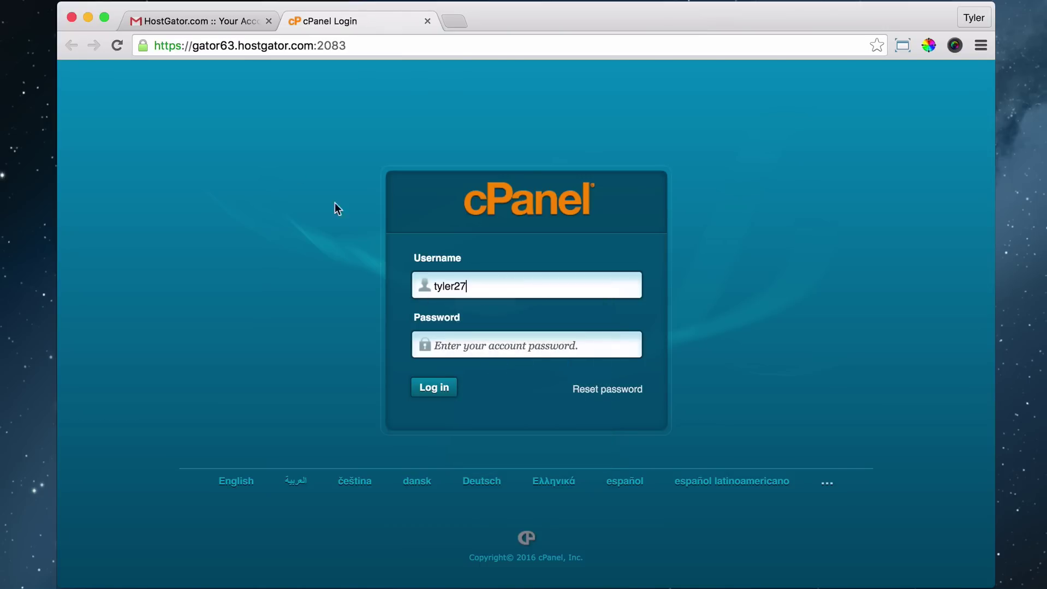
Copy the account password from the email into the cPanel Password field
{"action": "left_click", "coordinate": [214, 21]}
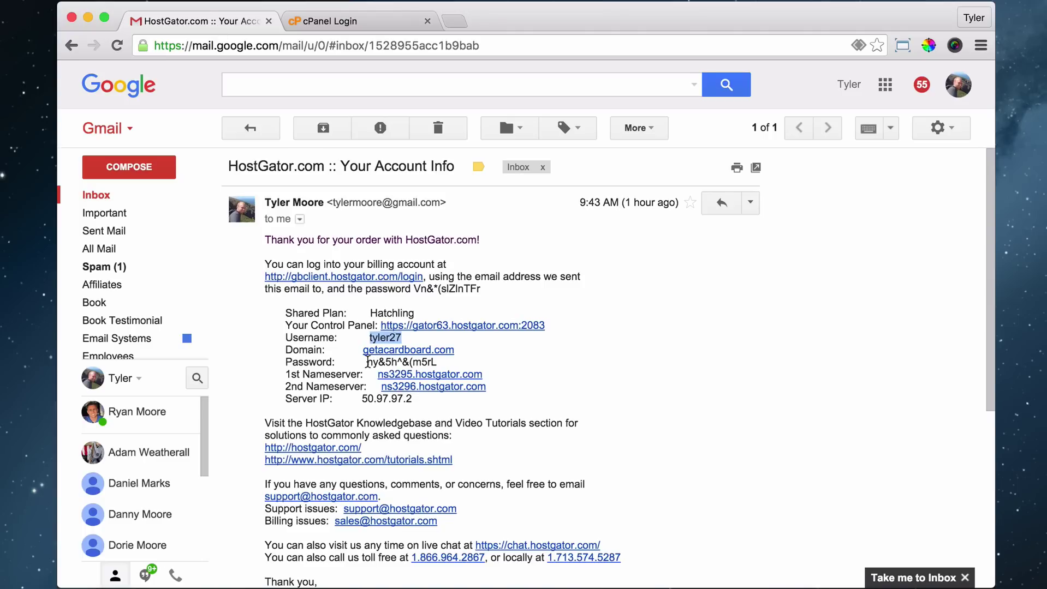
{"action": "left_click_drag", "start_coordinate": [366, 361], "coordinate": [439, 363]}
{"action": "right_click", "coordinate": [419, 361]}
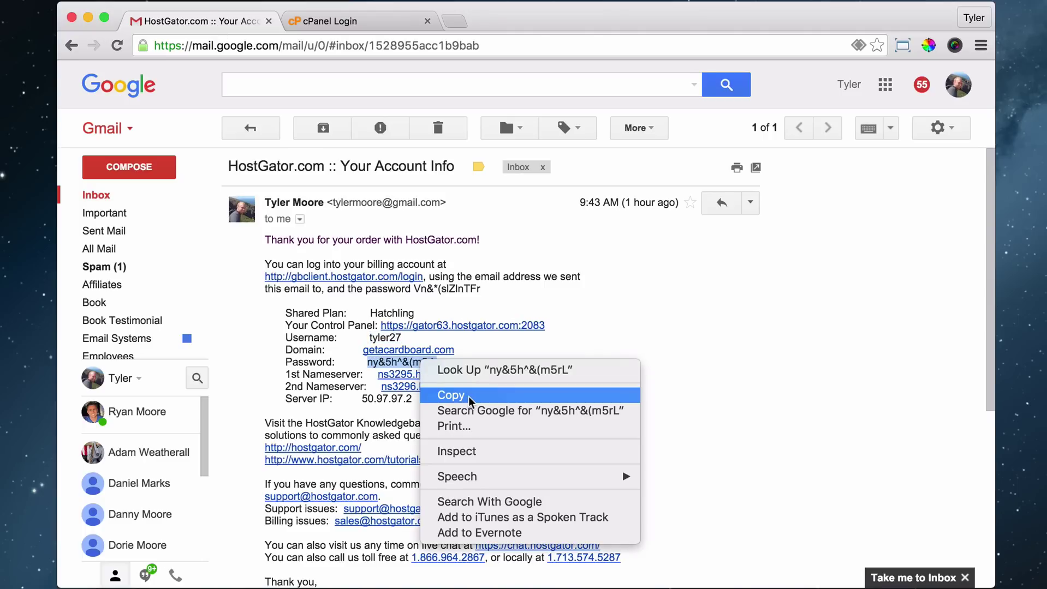
{"action": "left_click", "coordinate": [469, 397]}
{"action": "left_click", "coordinate": [365, 20]}
{"action": "right_click", "coordinate": [456, 341]}
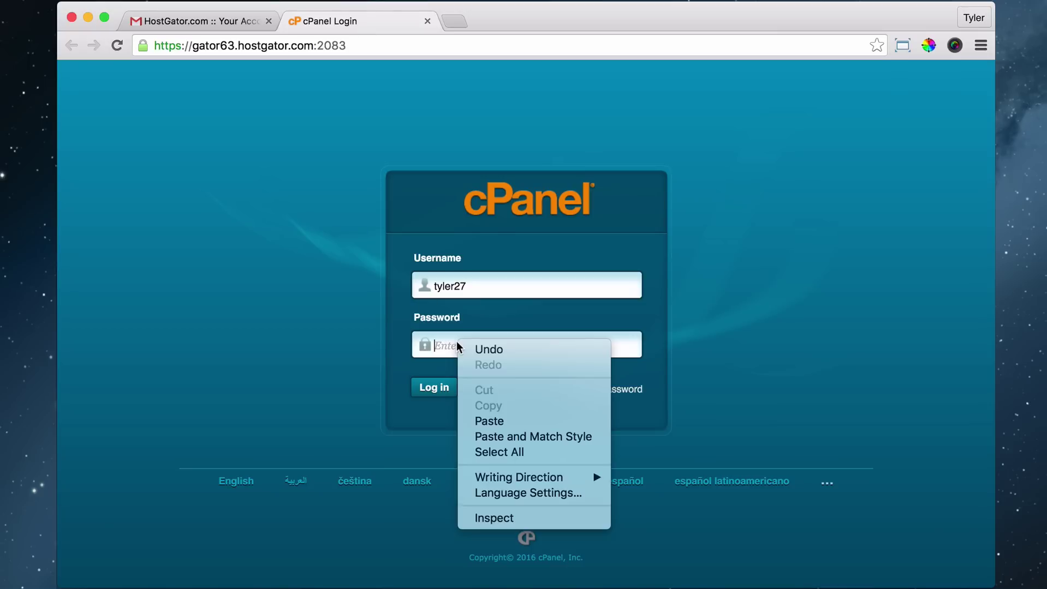
{"action": "left_click", "coordinate": [508, 420]}
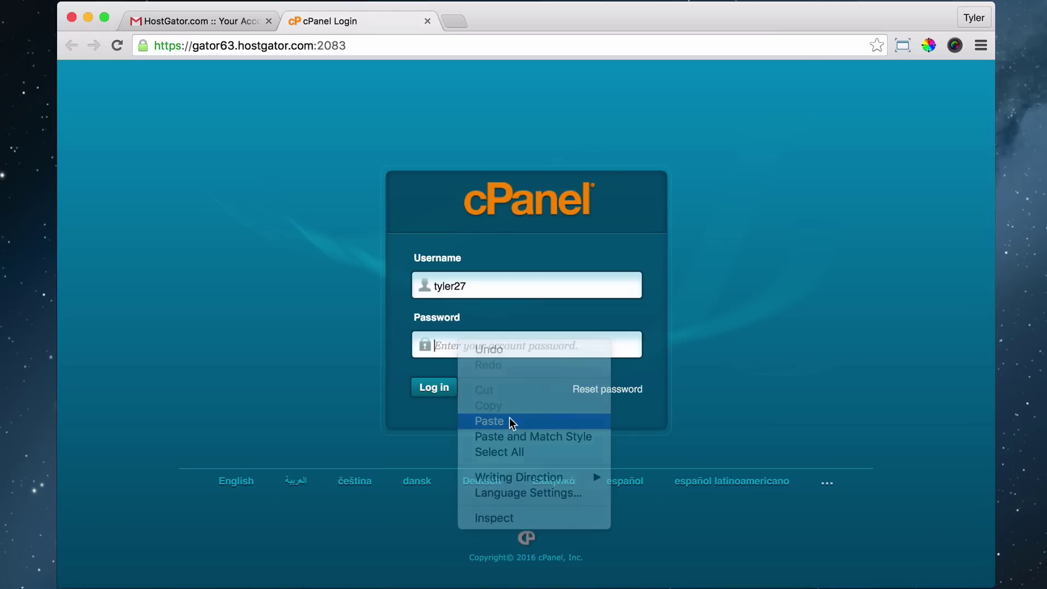
Log in to cPanel, close the Gmail tab, and open QuickInstall under Software and Services
{"action": "left_click", "coordinate": [439, 389]}
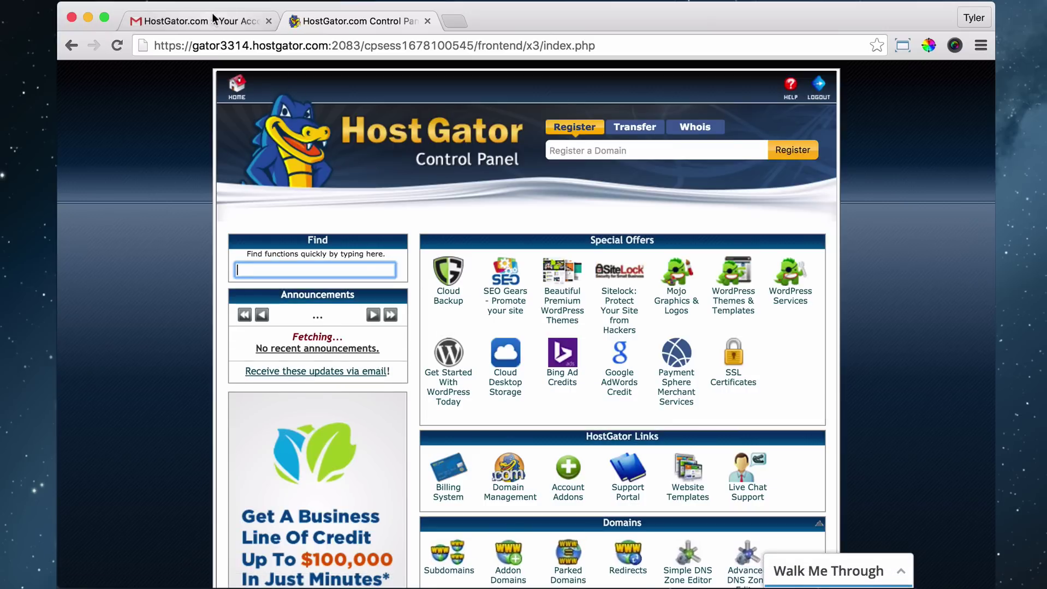
{"action": "left_click", "coordinate": [268, 21]}
{"action": "scroll", "coordinate": [679, 276], "scroll_direction": "down", "scroll_amount": 1}
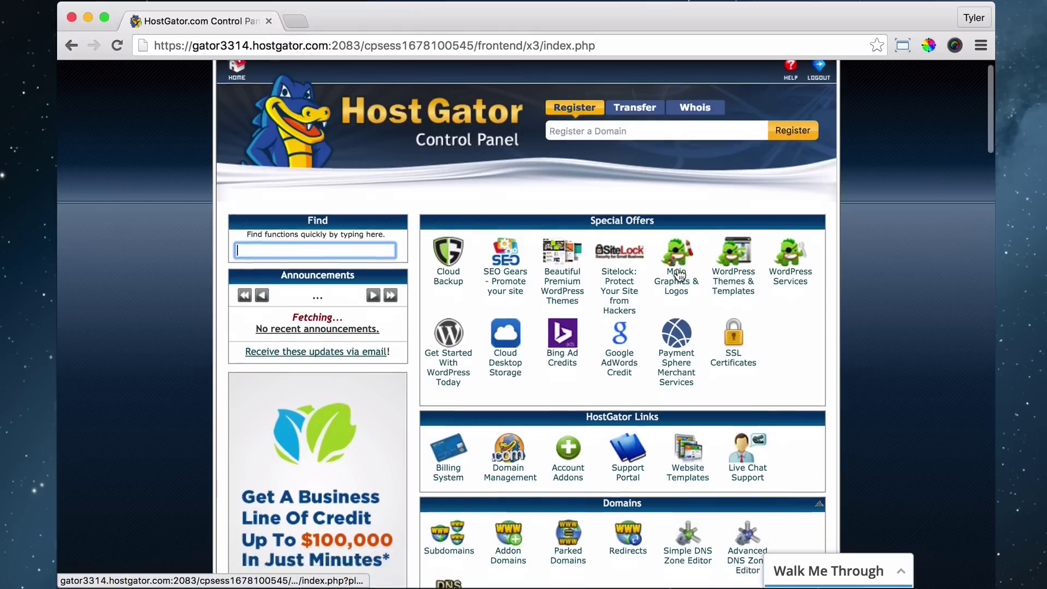
{"action": "scroll", "coordinate": [678, 276], "scroll_direction": "down", "scroll_amount": 12}
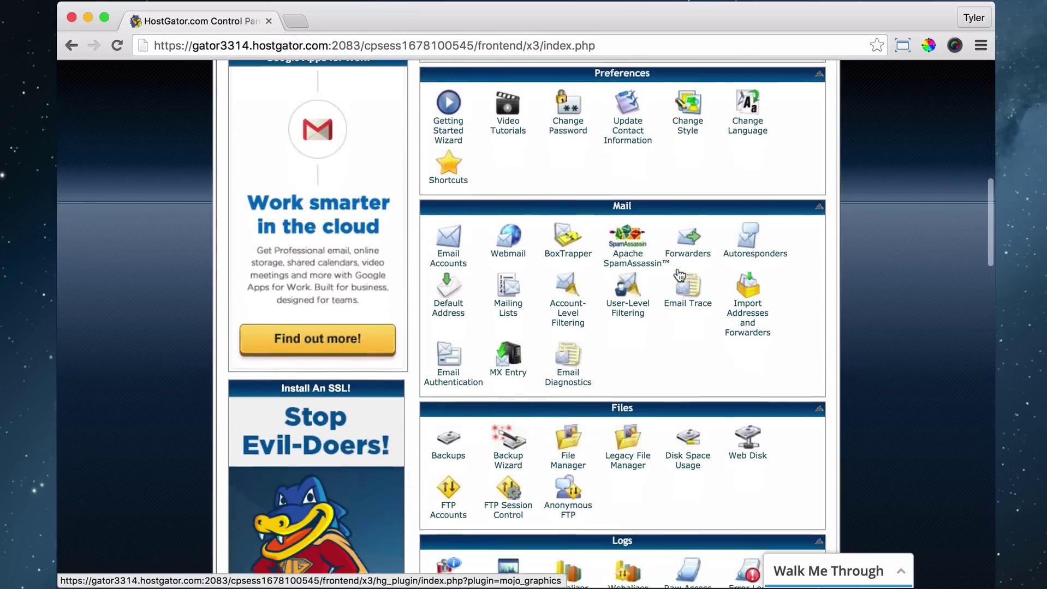
{"action": "scroll", "coordinate": [678, 276], "scroll_direction": "down", "scroll_amount": 10}
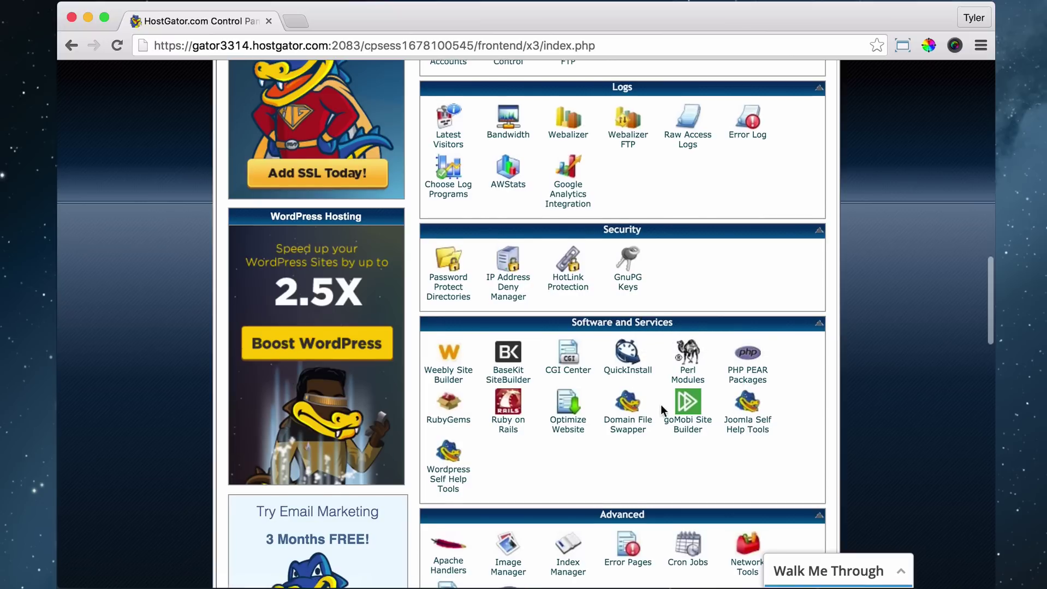
{"action": "scroll", "coordinate": [661, 405], "scroll_direction": "down", "scroll_amount": 2}
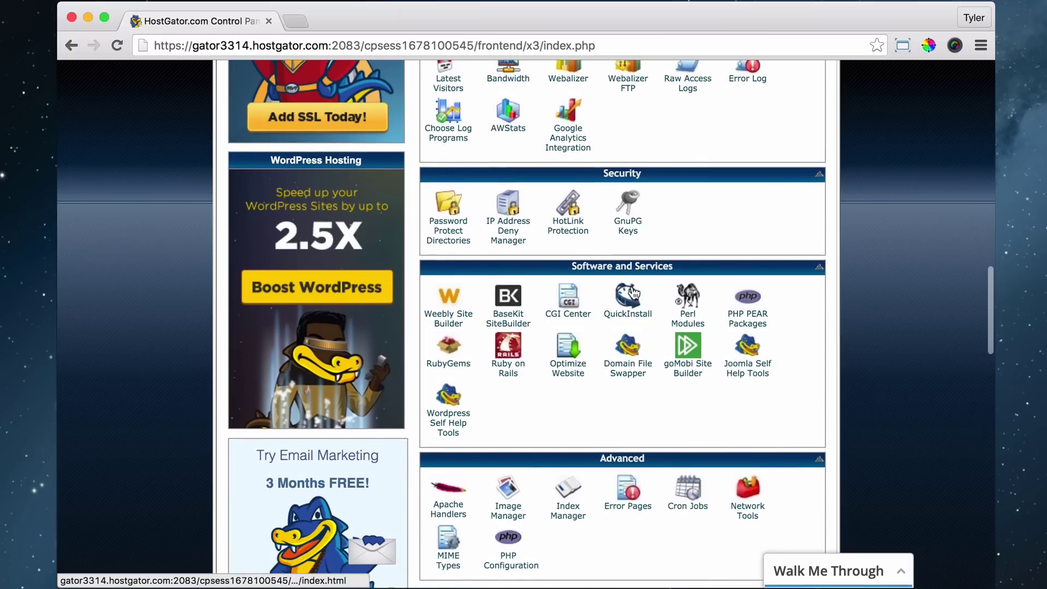
{"action": "left_click", "coordinate": [633, 295]}
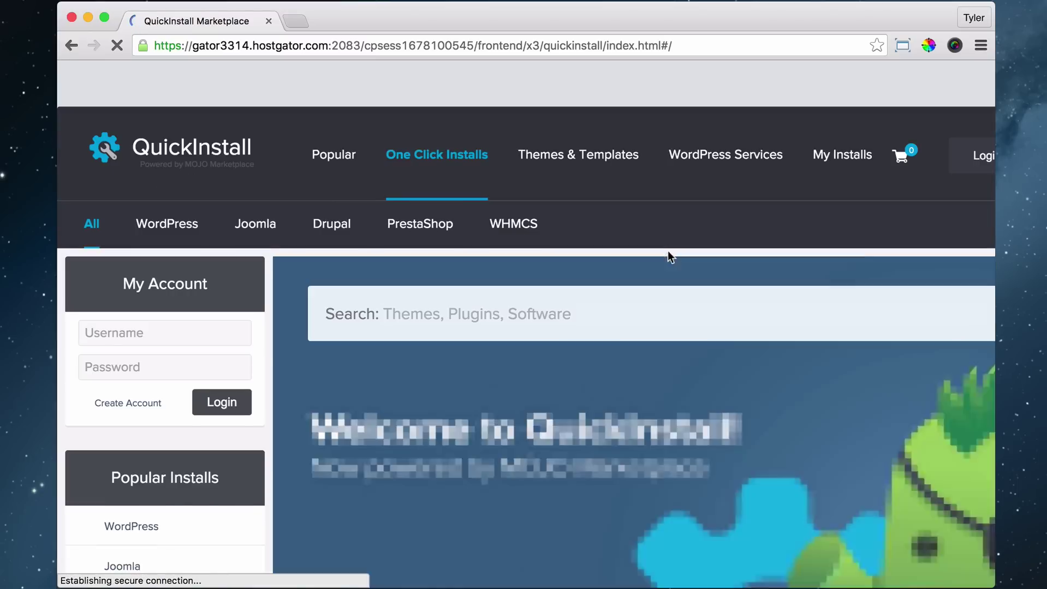
Open WordPress 4.4.1 under Popular Installs and review its free installer and $99/$199/$399 packages
{"action": "scroll", "coordinate": [283, 329], "scroll_direction": "down", "scroll_amount": 3}
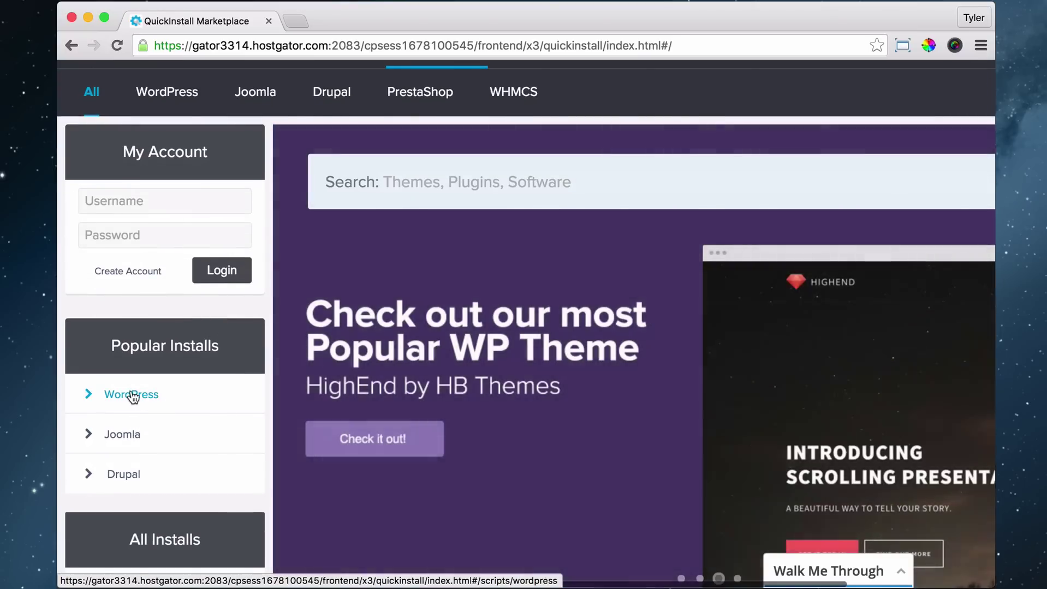
{"action": "left_click", "coordinate": [131, 395]}
{"action": "scroll", "coordinate": [245, 345], "scroll_direction": "down", "scroll_amount": 10}
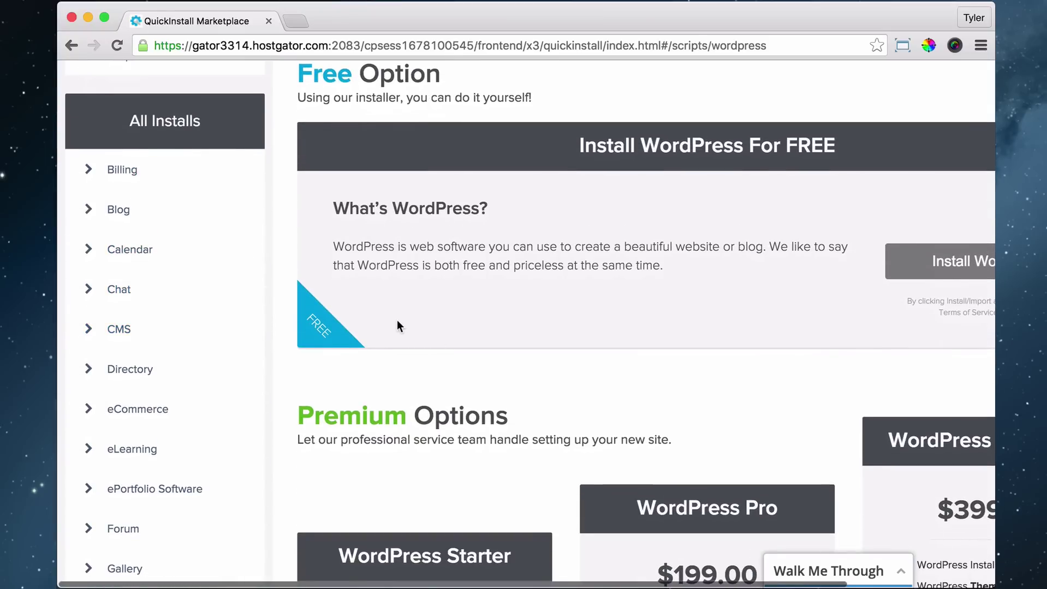
{"action": "scroll", "coordinate": [397, 322], "scroll_direction": "right", "scroll_amount": 5}
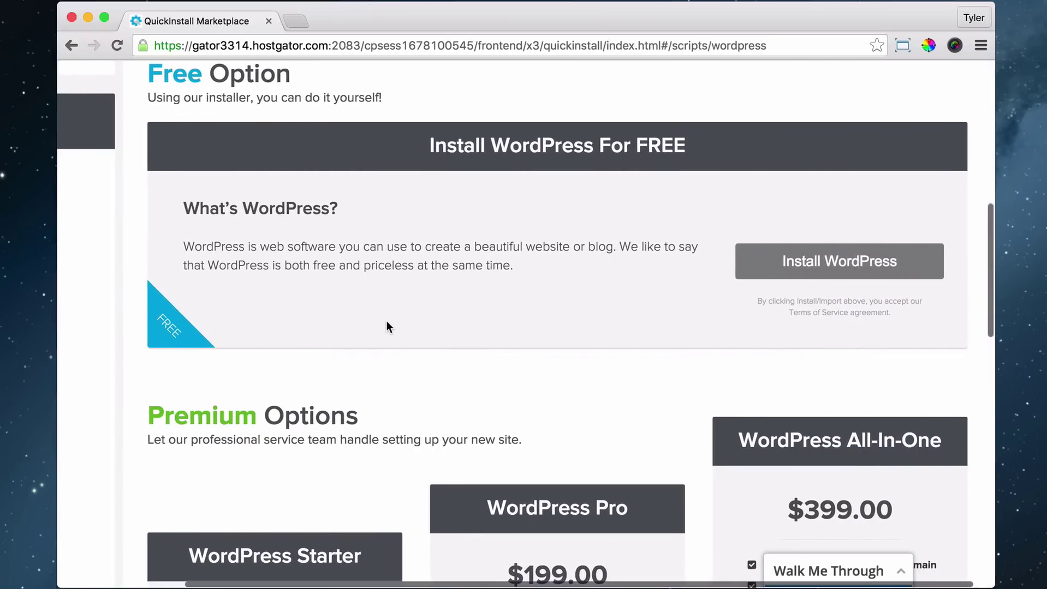
{"action": "scroll", "coordinate": [386, 322], "scroll_direction": "down", "scroll_amount": 7}
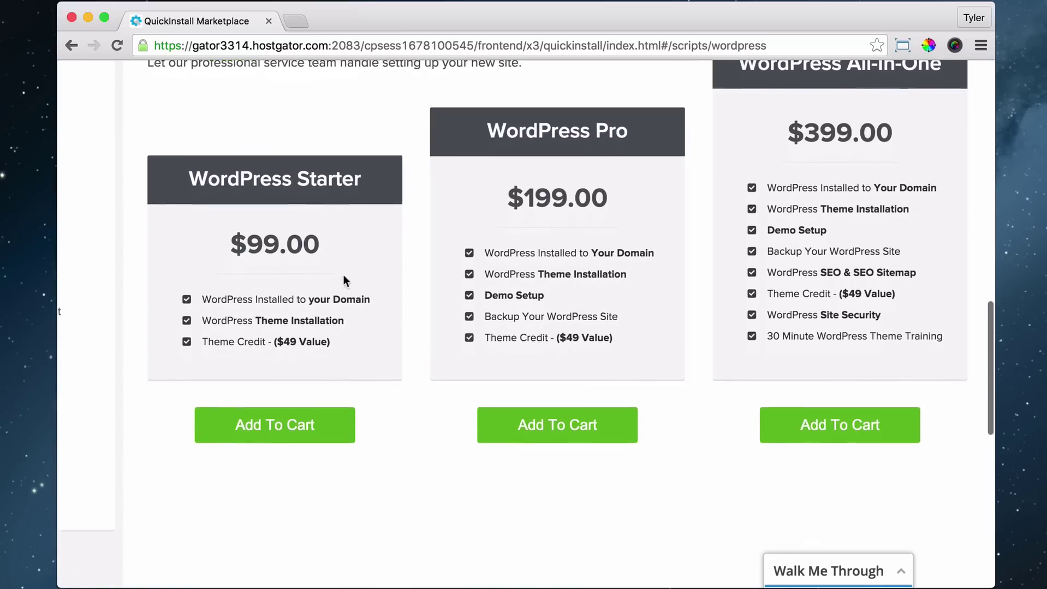
{"action": "scroll", "coordinate": [431, 290], "scroll_direction": "up", "scroll_amount": 2}
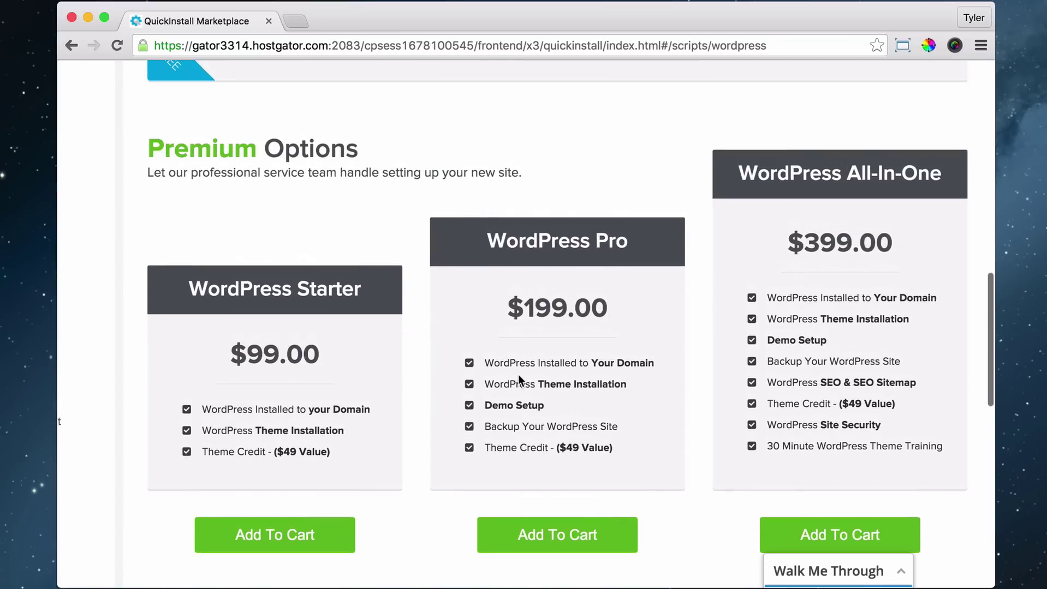
{"action": "scroll", "coordinate": [518, 375], "scroll_direction": "up", "scroll_amount": 5}
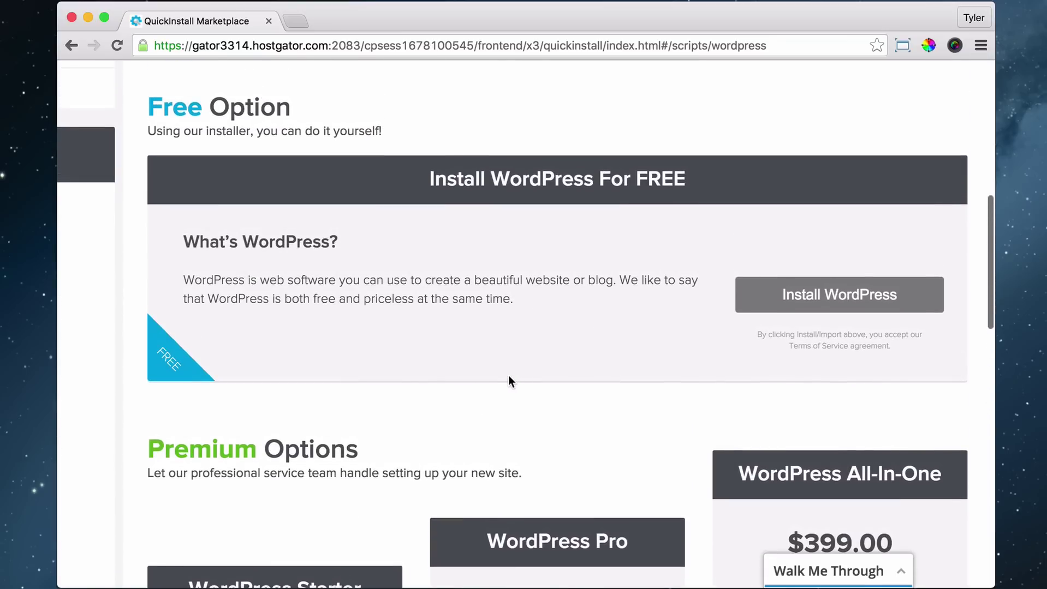
{"action": "scroll", "coordinate": [484, 376], "scroll_direction": "up", "scroll_amount": 3}
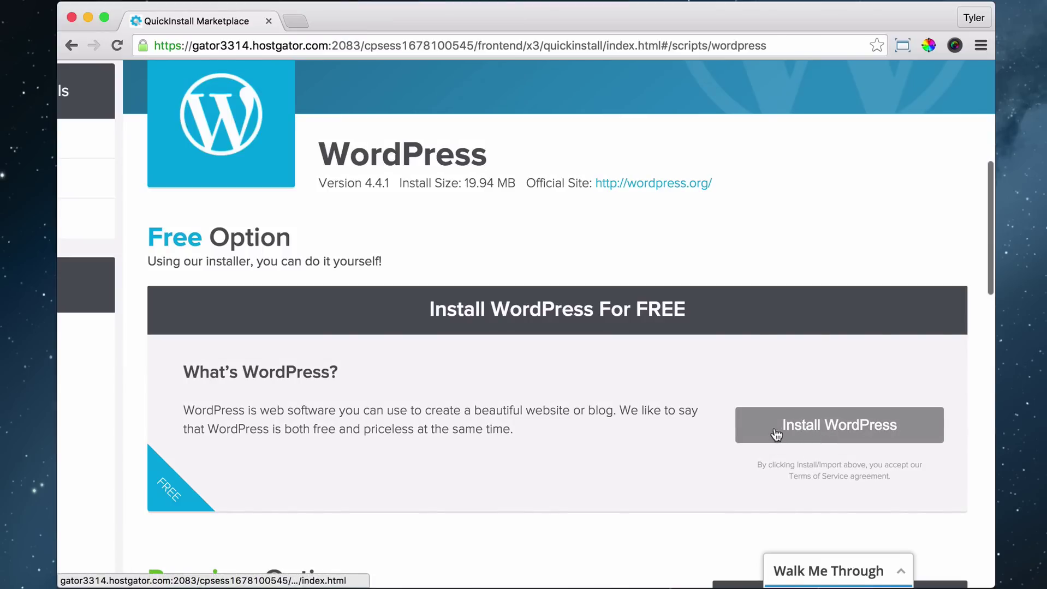
Start the free Install WordPress form and pick getacardboard.com from the domain list
{"action": "left_click", "coordinate": [835, 431]}
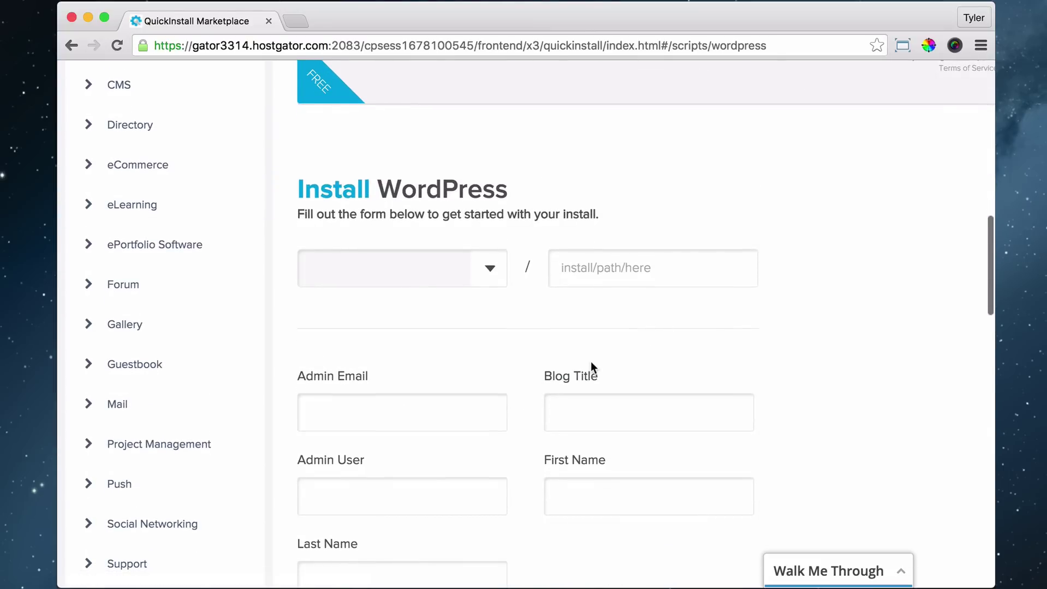
{"action": "scroll", "coordinate": [590, 361], "scroll_direction": "down", "scroll_amount": 2}
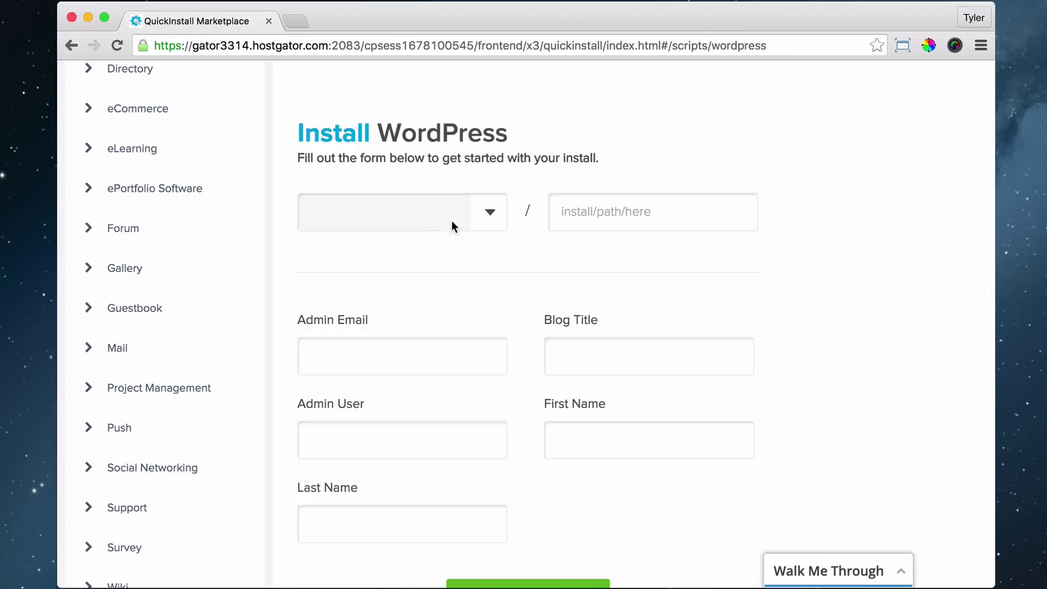
{"action": "left_click", "coordinate": [487, 211]}
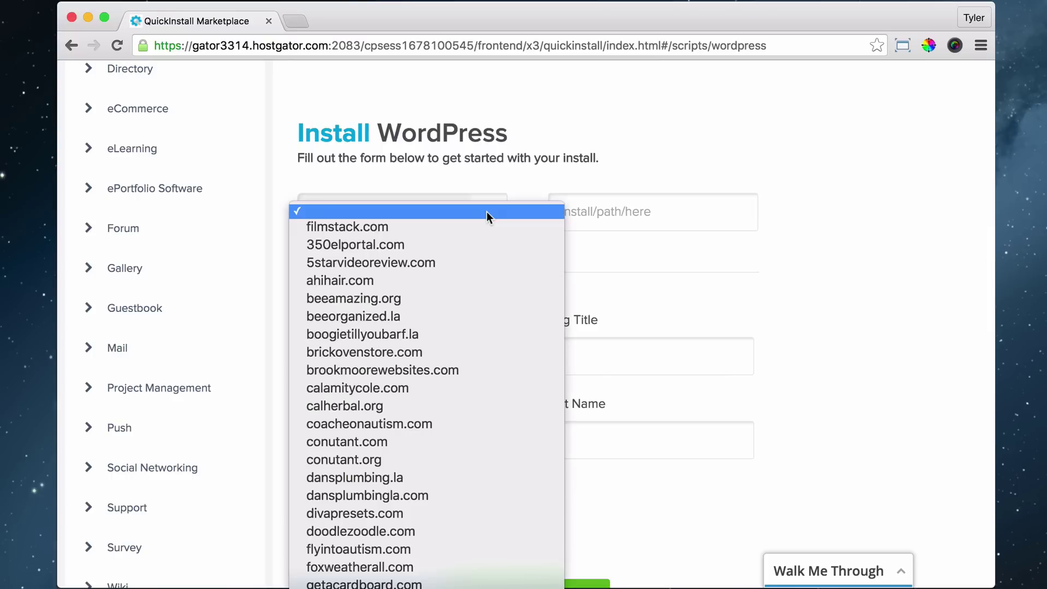
{"action": "scroll", "coordinate": [485, 330], "scroll_direction": "down", "scroll_amount": 5}
{"action": "scroll", "coordinate": [483, 327], "scroll_direction": "down", "scroll_amount": 8}
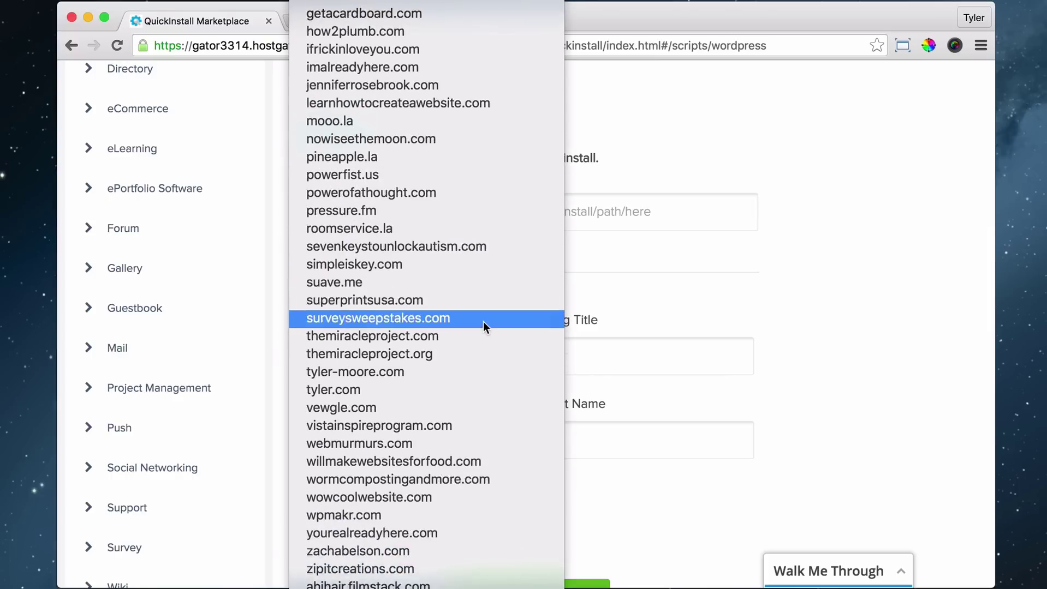
{"action": "scroll", "coordinate": [492, 321], "scroll_direction": "up", "scroll_amount": 5}
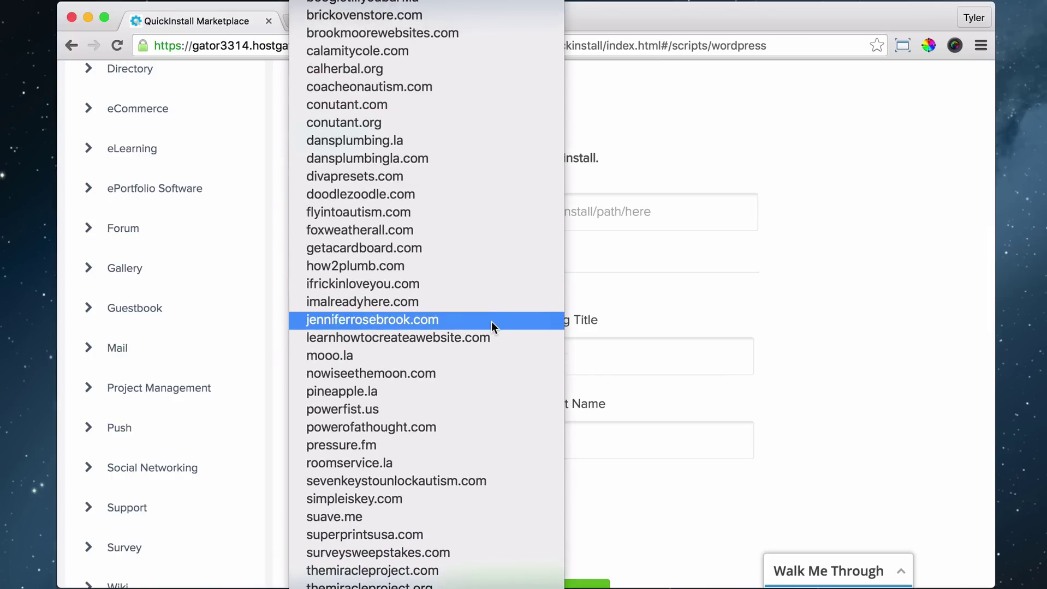
{"action": "left_click", "coordinate": [459, 248]}
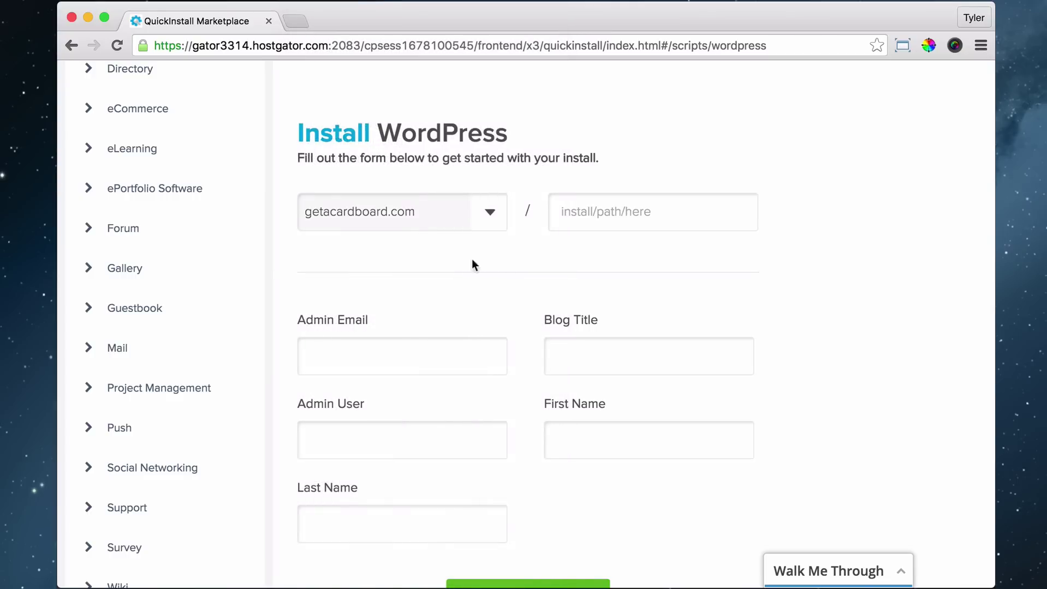
Autofill the admin email and name fields from Chrome's saved contact details
{"action": "left_click", "coordinate": [589, 213]}
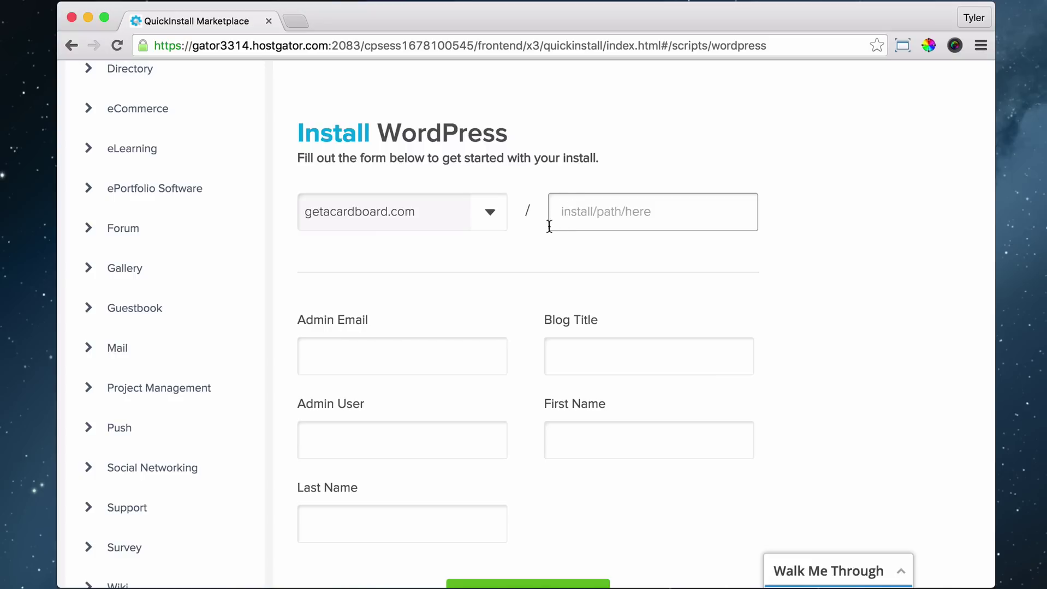
{"action": "left_click", "coordinate": [400, 365]}
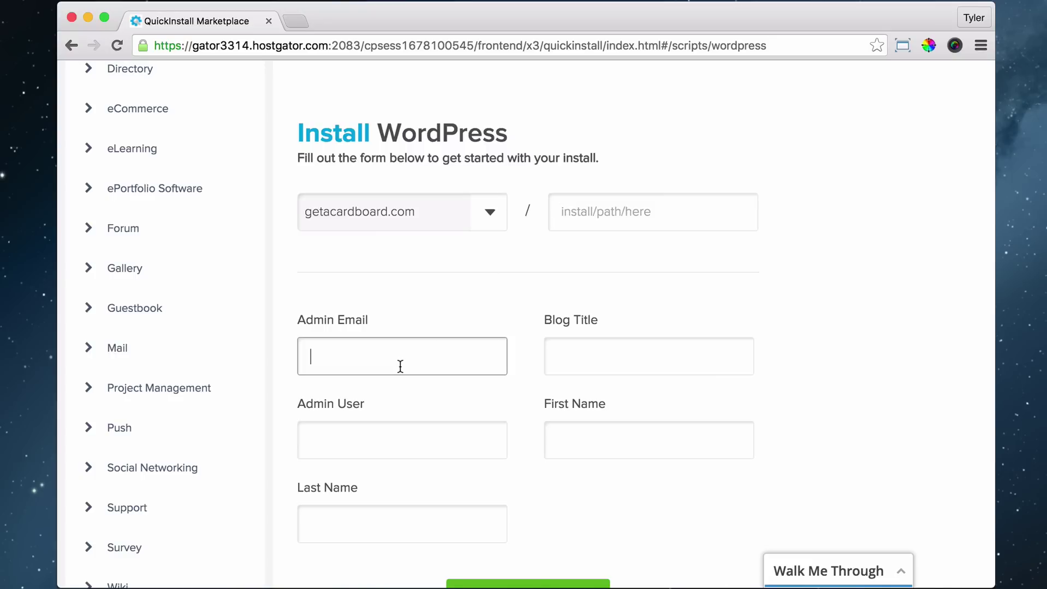
{"action": "type", "text": "T"}
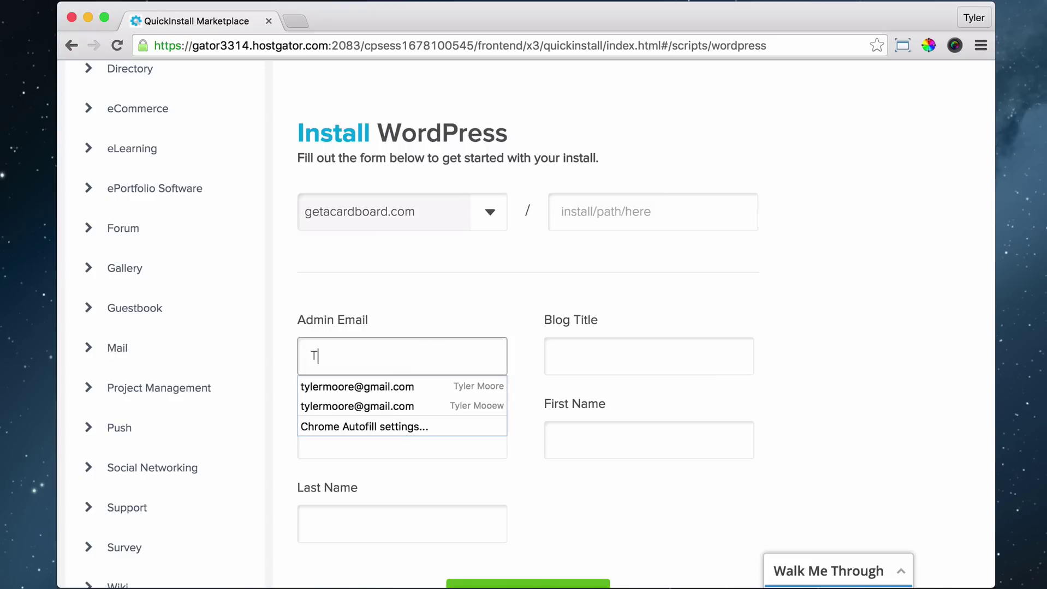
{"action": "key", "text": "Down"}
{"action": "key", "text": "Tab"}
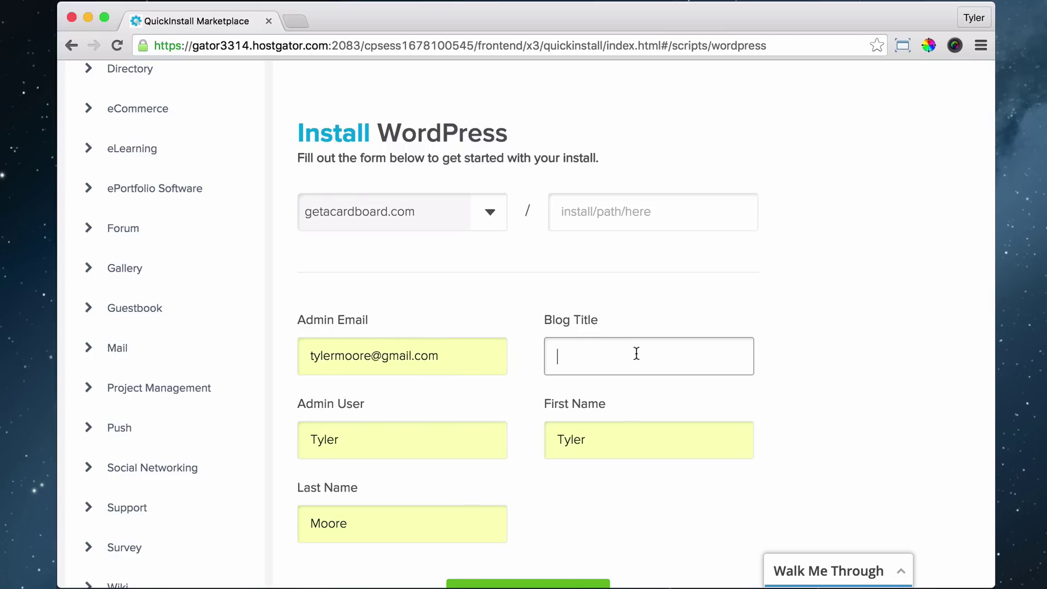
Enter 'Cardboard' as the blog title and check the admin user and name fields
{"action": "type", "text": "Cardboard"}
{"action": "left_click_drag", "start_coordinate": [640, 356], "coordinate": [581, 316]}
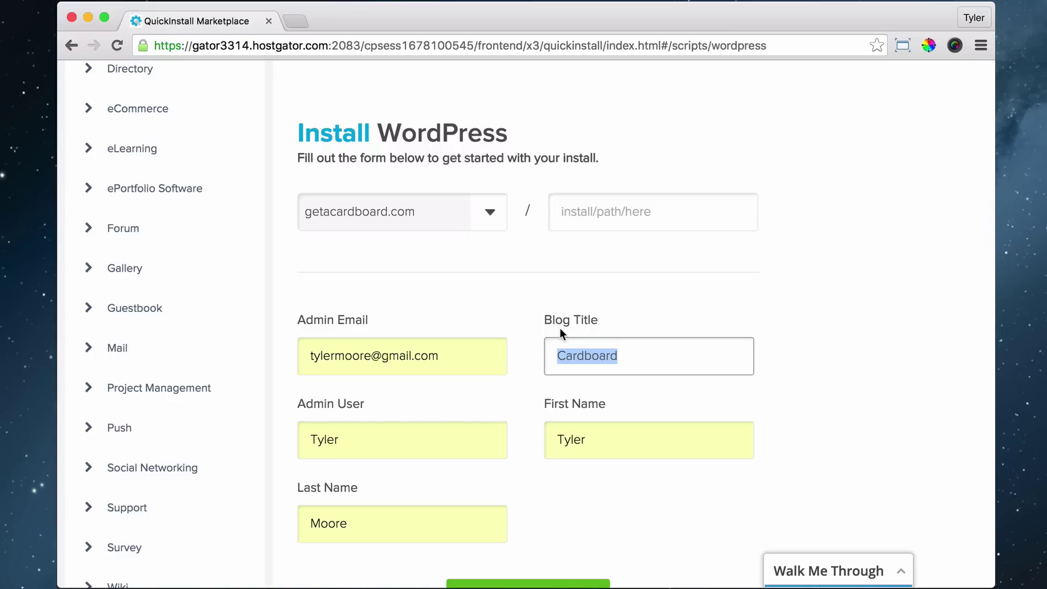
{"action": "scroll", "coordinate": [567, 328], "scroll_direction": "down", "scroll_amount": 3}
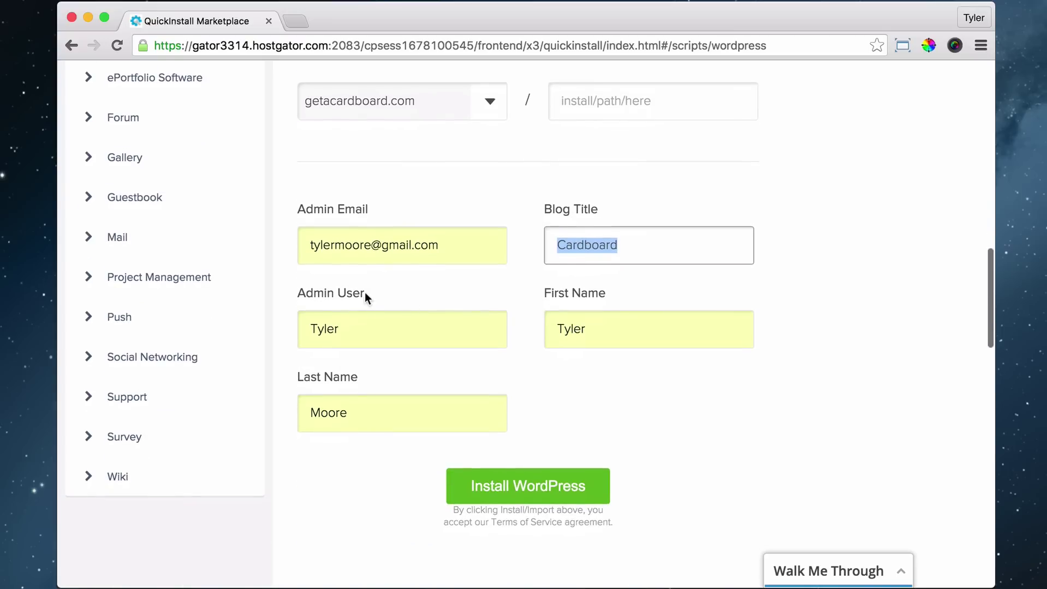
{"action": "key", "text": "Tab"}
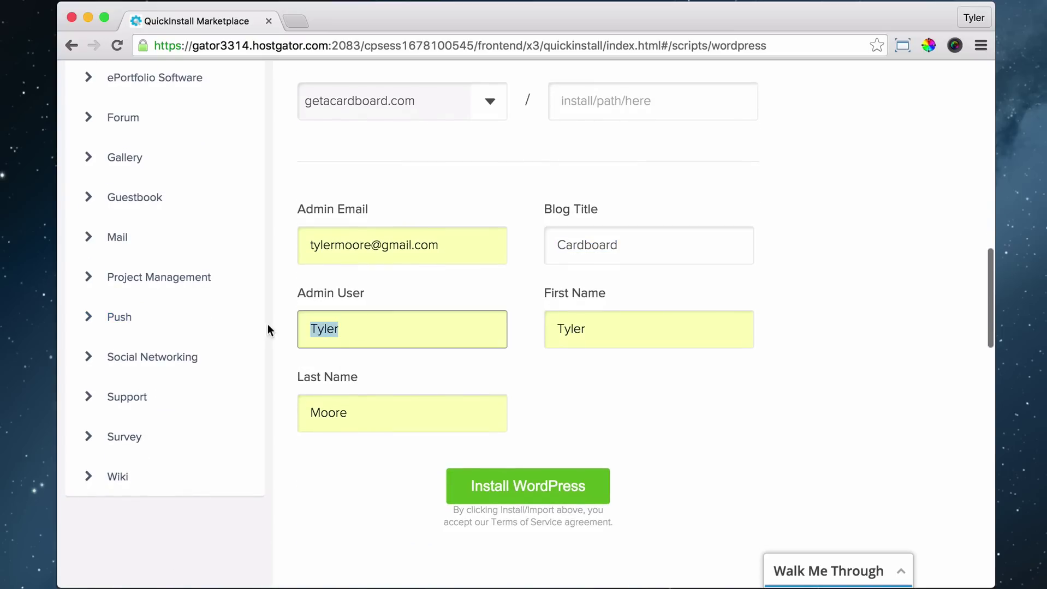
{"action": "left_click", "coordinate": [355, 326]}
{"action": "left_click", "coordinate": [622, 316]}
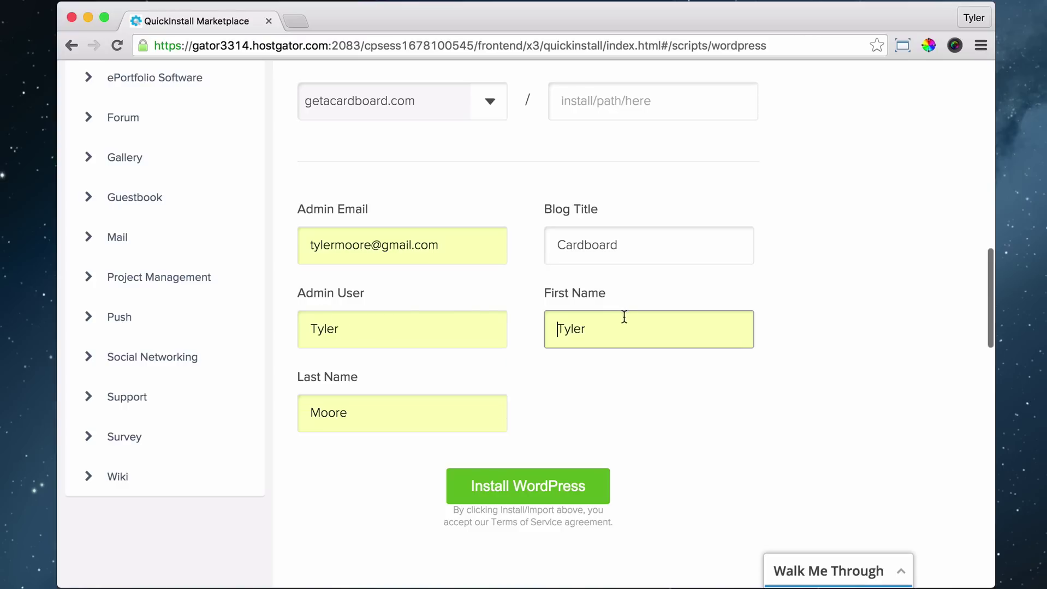
{"action": "scroll", "coordinate": [582, 346], "scroll_direction": "down", "scroll_amount": 3}
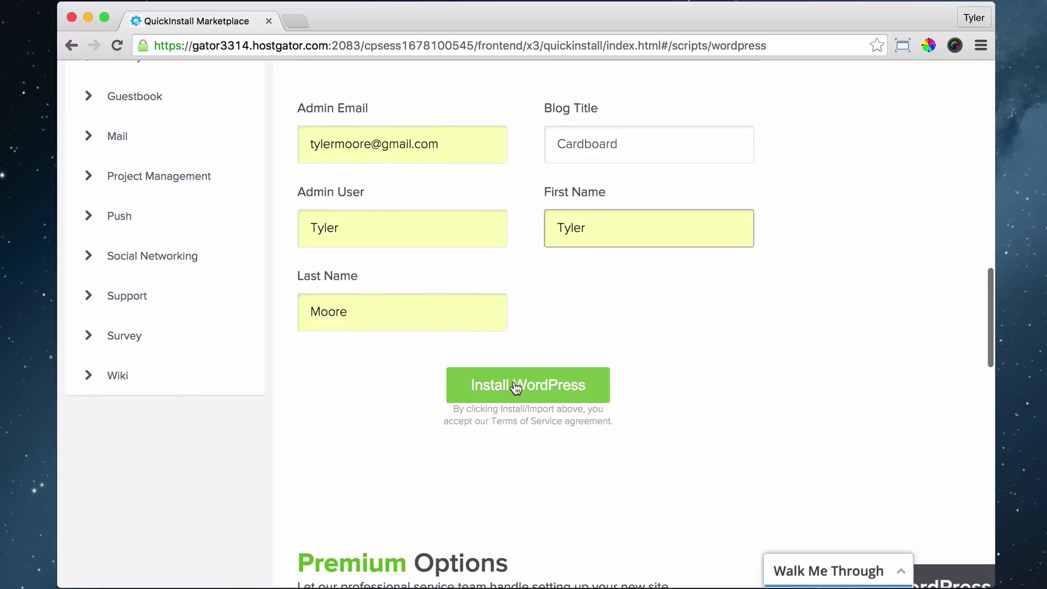
Run the WordPress install on getacardboard.com and dismiss the theme upgrade promotion
{"action": "left_click", "coordinate": [515, 386]}
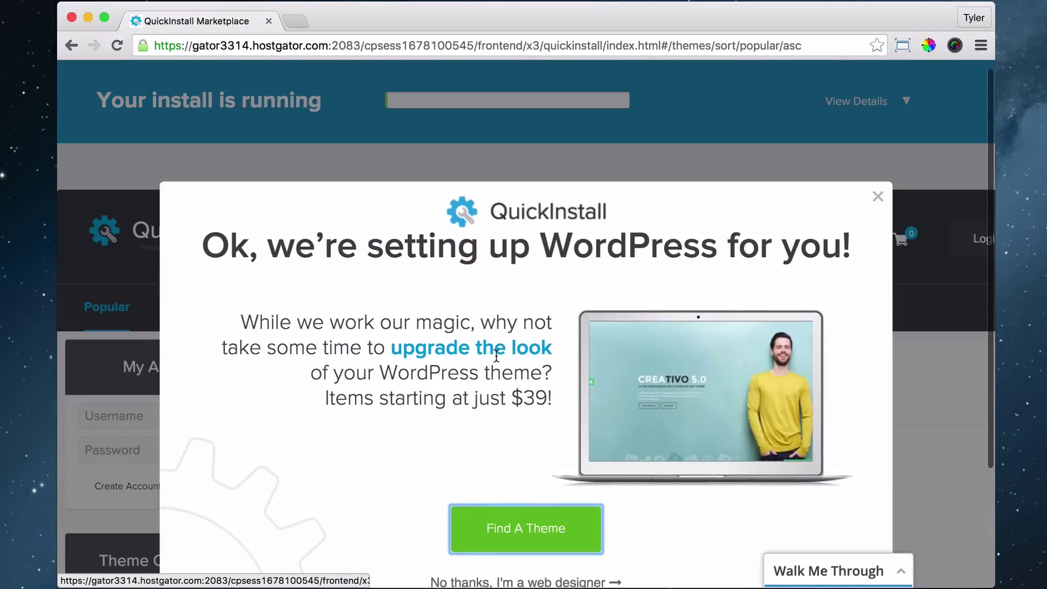
{"action": "left_click", "coordinate": [877, 198]}
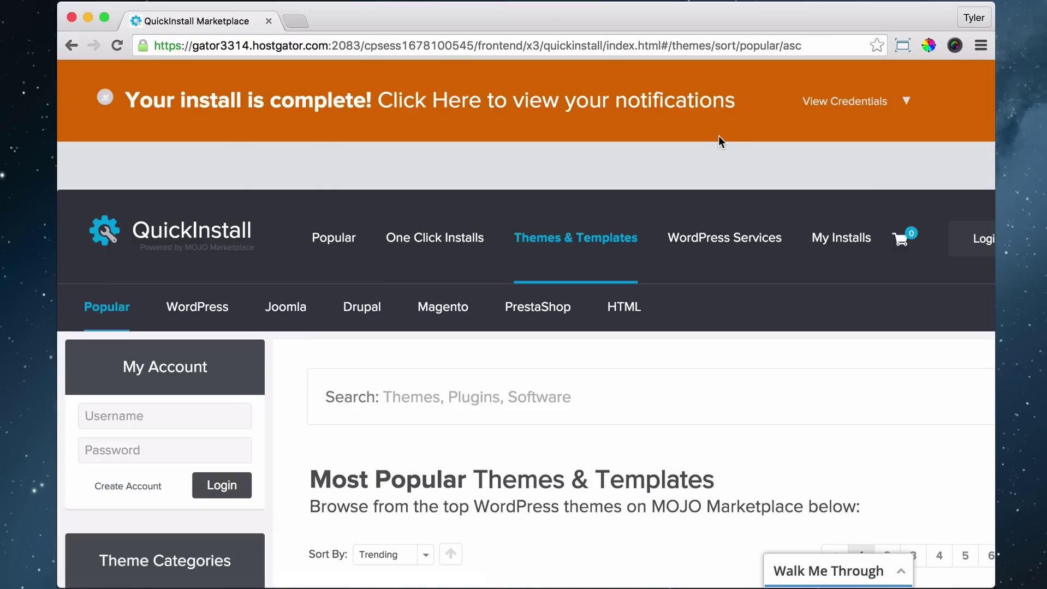
{"action": "scroll", "coordinate": [847, 161], "scroll_direction": "down", "scroll_amount": 3}
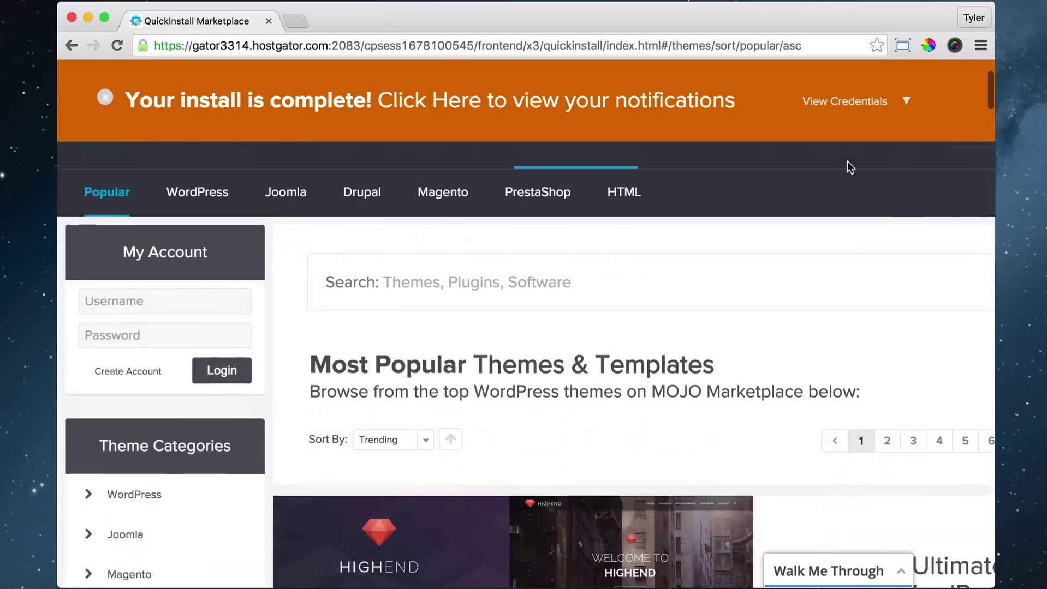
{"action": "scroll", "coordinate": [847, 161], "scroll_direction": "up", "scroll_amount": 3}
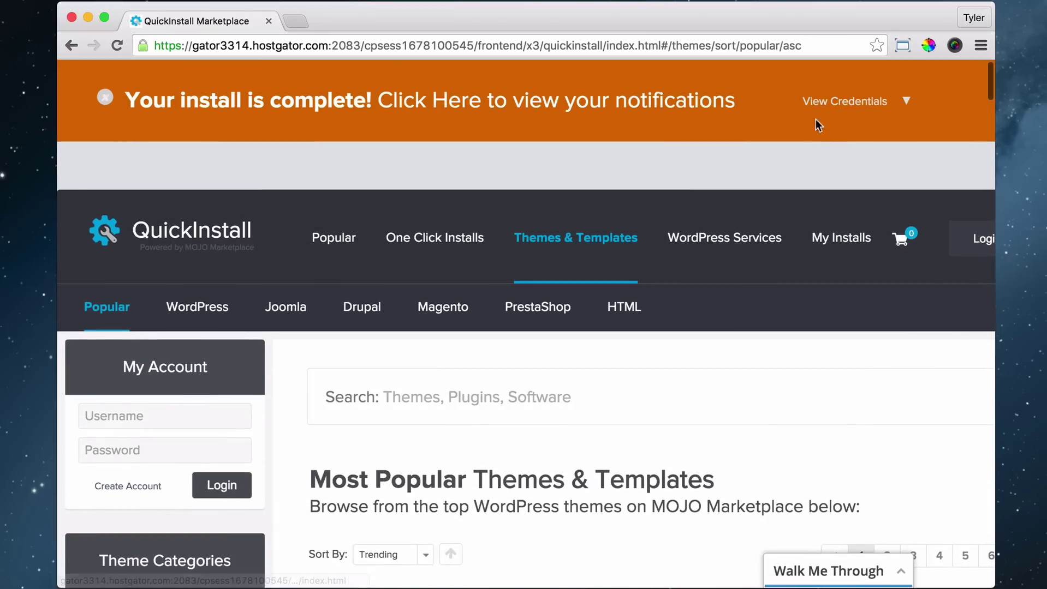
Show the new site's credentials and highlight the admin URL, username and password
{"action": "left_click", "coordinate": [875, 105]}
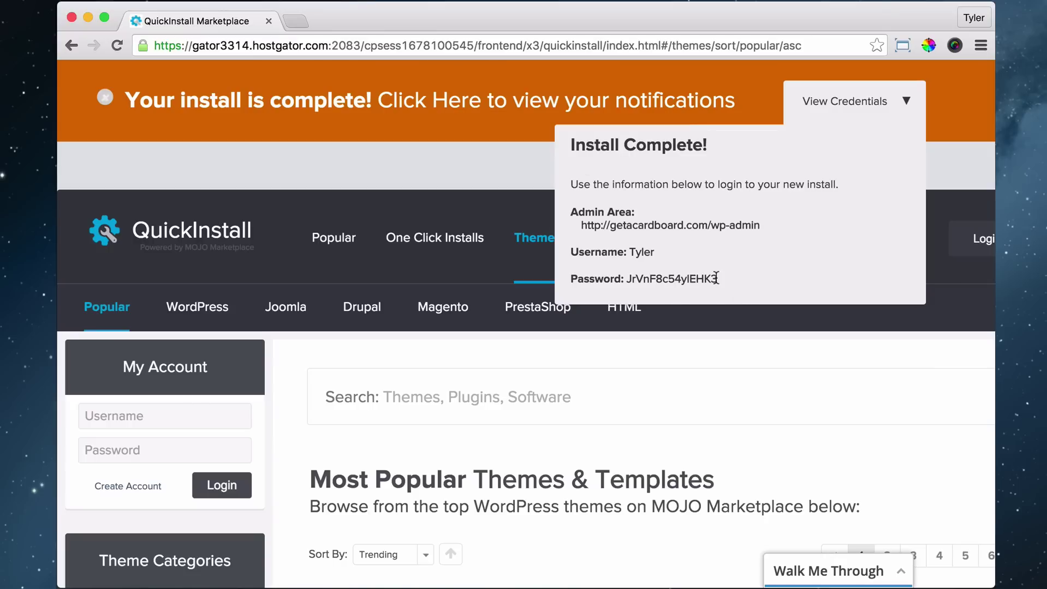
{"action": "left_click_drag", "start_coordinate": [716, 278], "coordinate": [562, 172]}
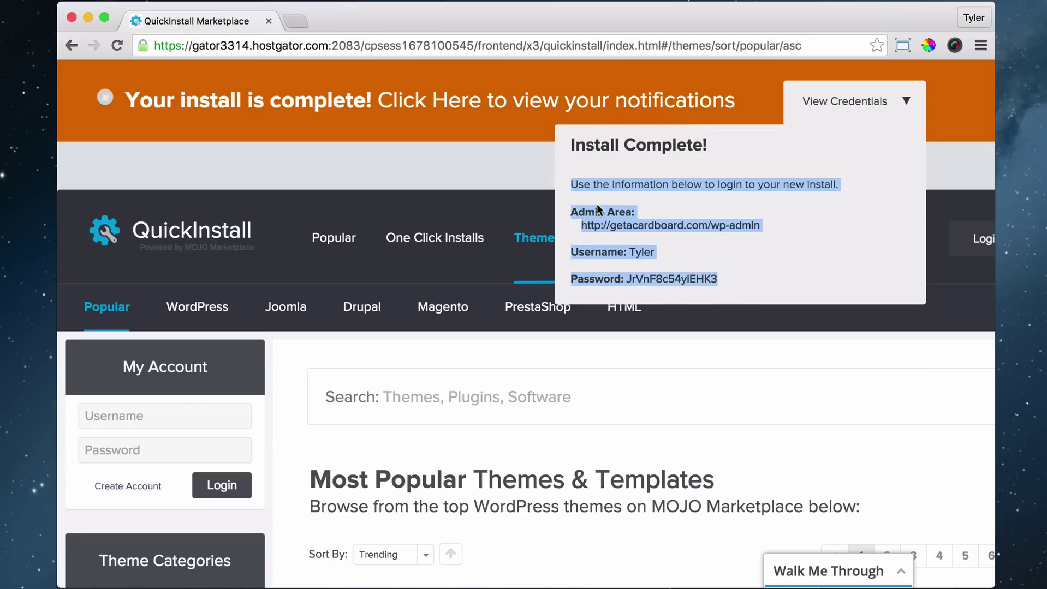
{"action": "left_click", "coordinate": [716, 280]}
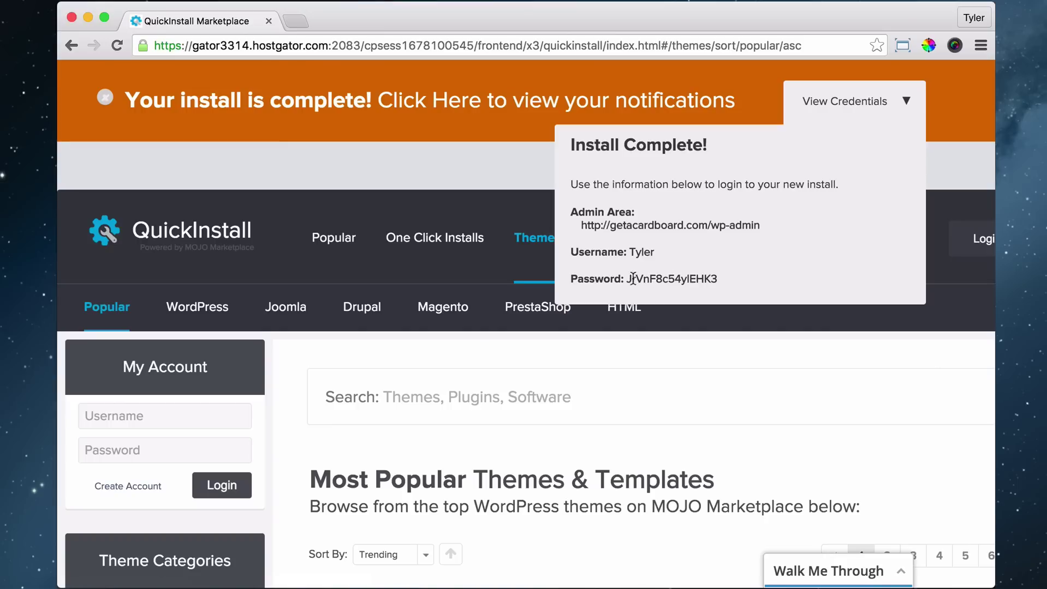
{"action": "left_click_drag", "start_coordinate": [626, 280], "coordinate": [736, 277]}
{"action": "left_click", "coordinate": [680, 279]}
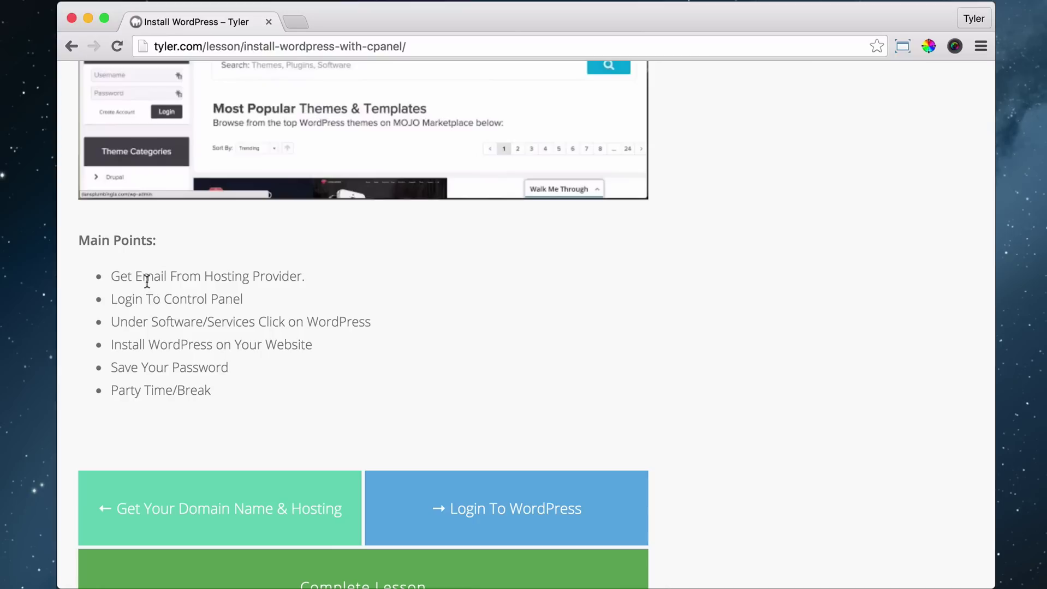
Review the lesson's Main Points list, then mark Install WordPress complete to reach 11% progress
{"action": "left_click_drag", "start_coordinate": [109, 276], "coordinate": [207, 392]}
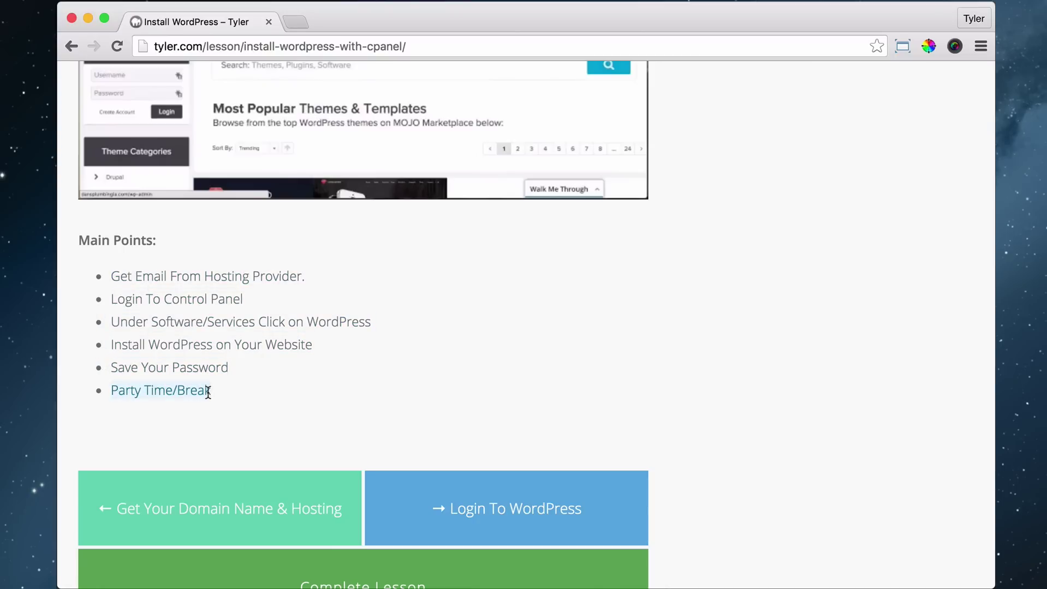
{"action": "left_click", "coordinate": [208, 392]}
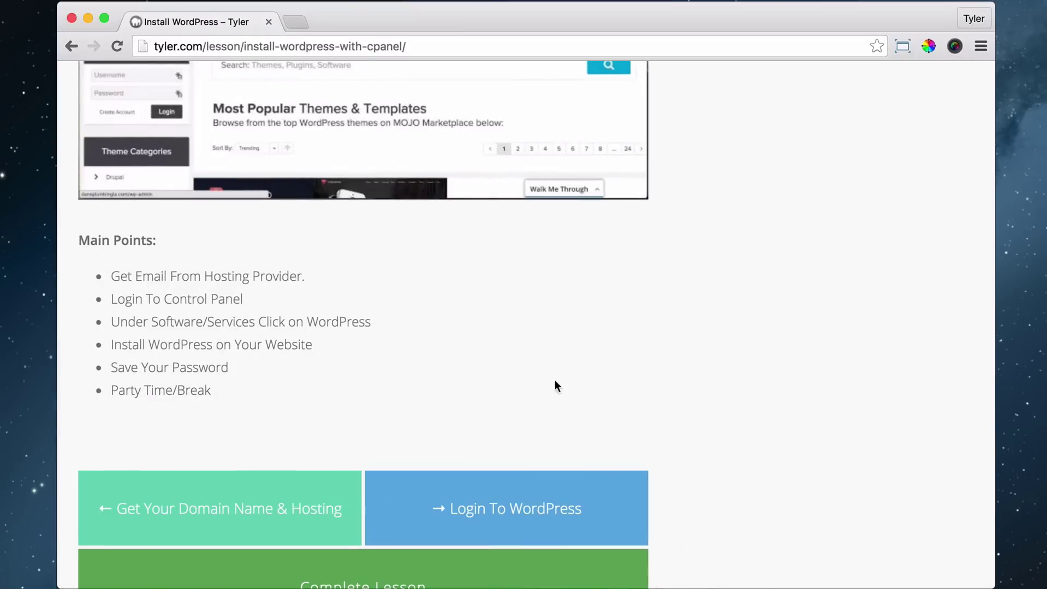
{"action": "scroll", "coordinate": [555, 382], "scroll_direction": "up", "scroll_amount": 10}
{"action": "scroll", "coordinate": [554, 376], "scroll_direction": "down", "scroll_amount": 8}
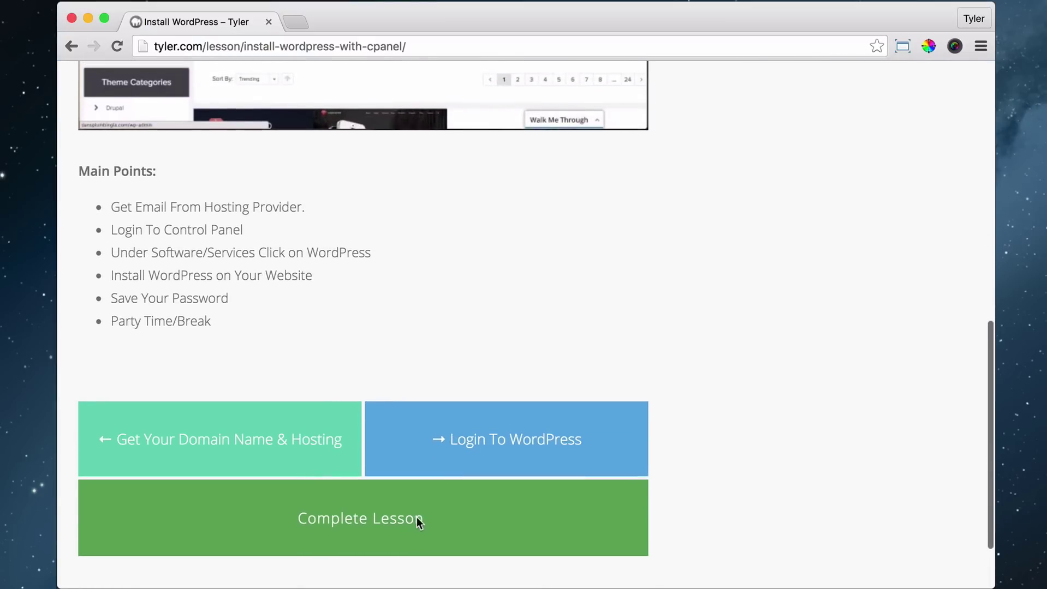
{"action": "left_click", "coordinate": [420, 519]}
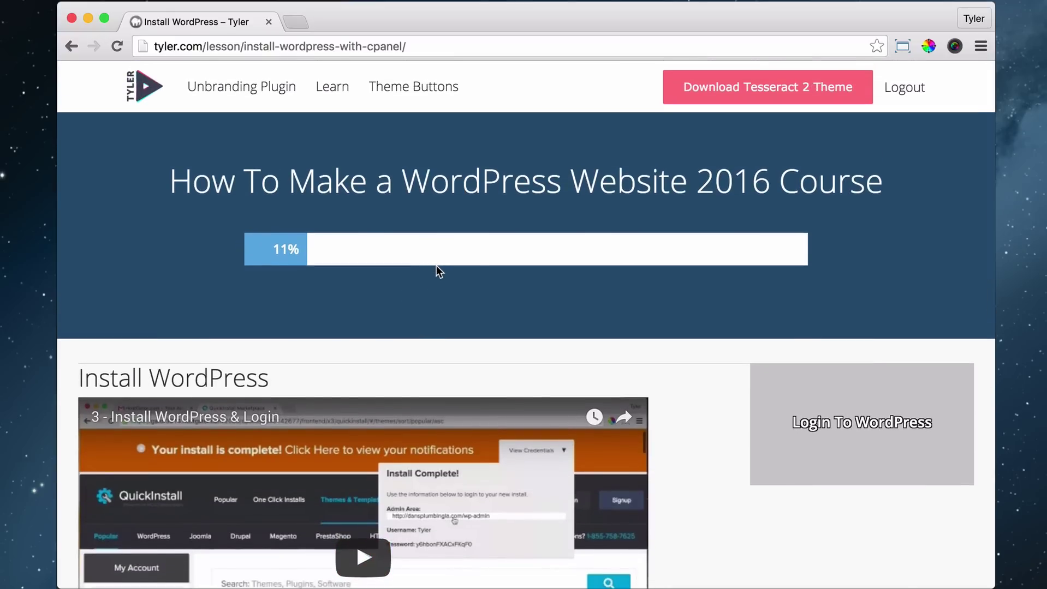
Minimize the tyler.com window to reveal the getacardboard.com install credentials
{"action": "left_click", "coordinate": [89, 17]}
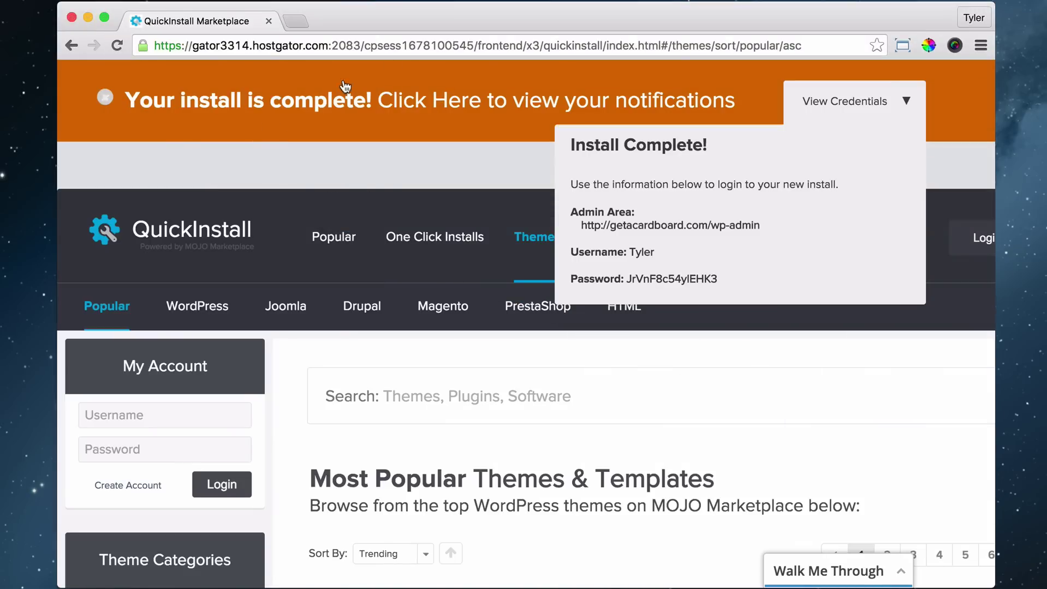